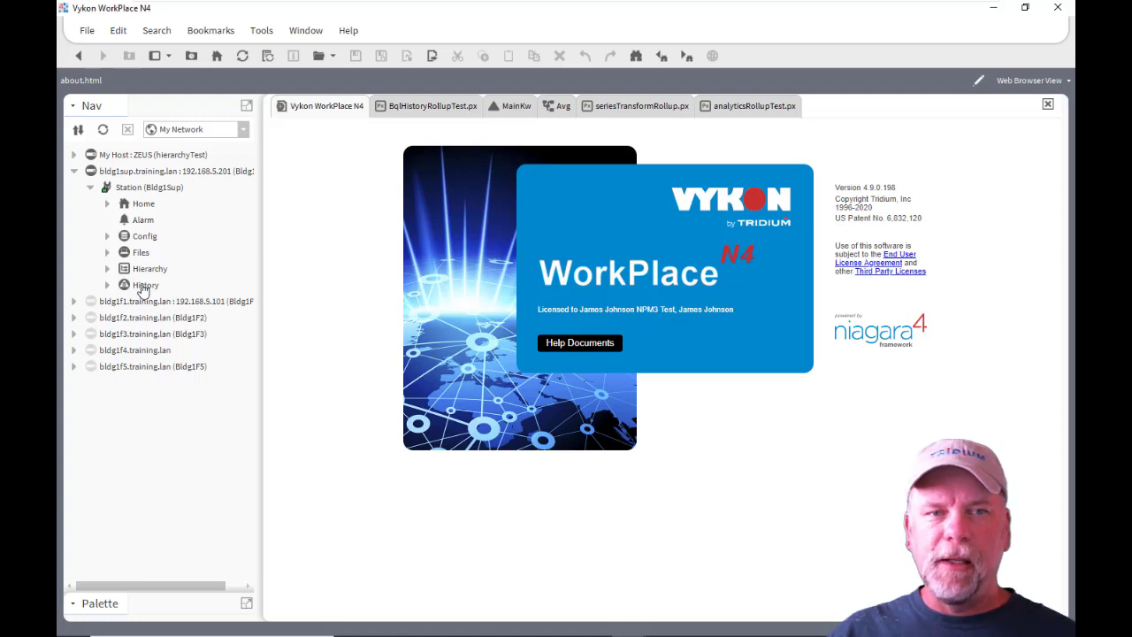
Open the Bldg1Sup station's History in the AX History Chart Builder view and check the chart types available for MainKw
right_click(141, 285)
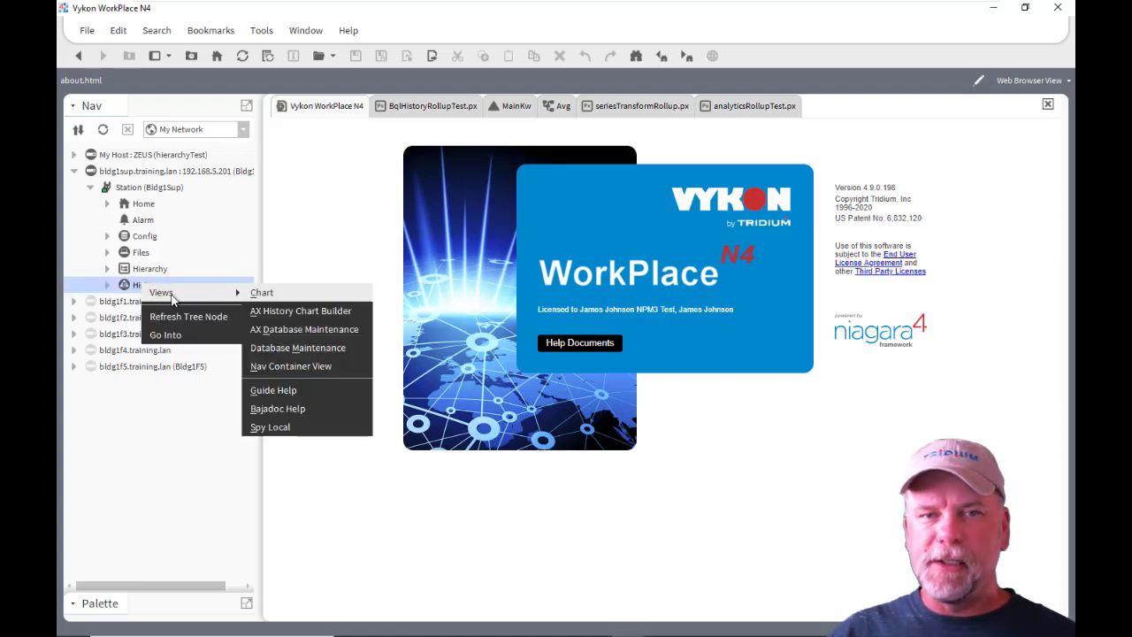
click(309, 311)
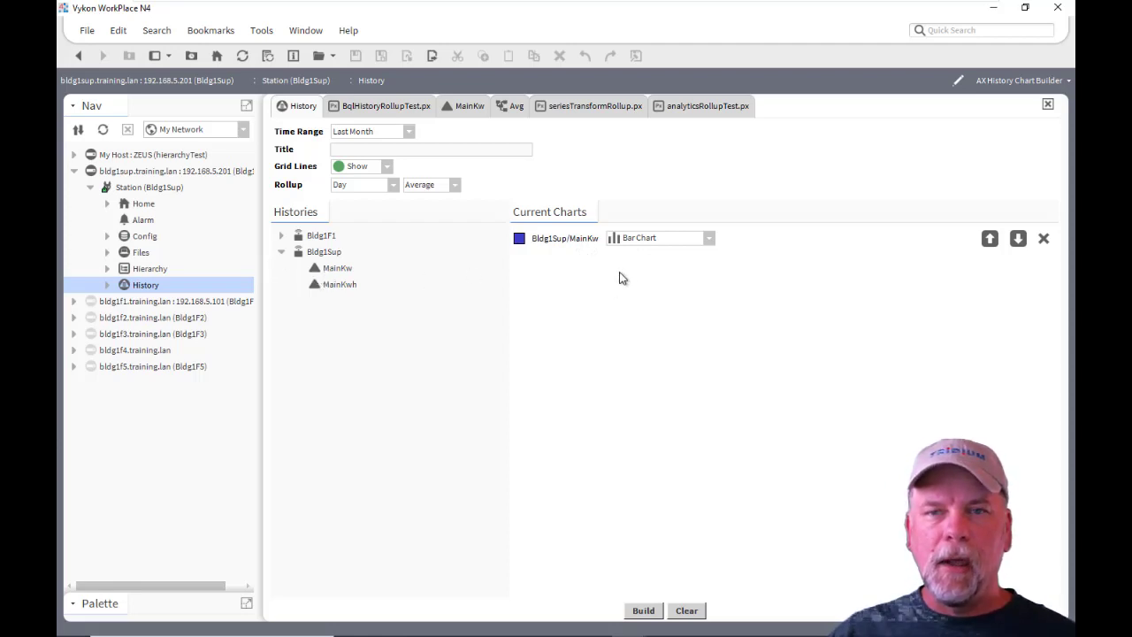
click(708, 240)
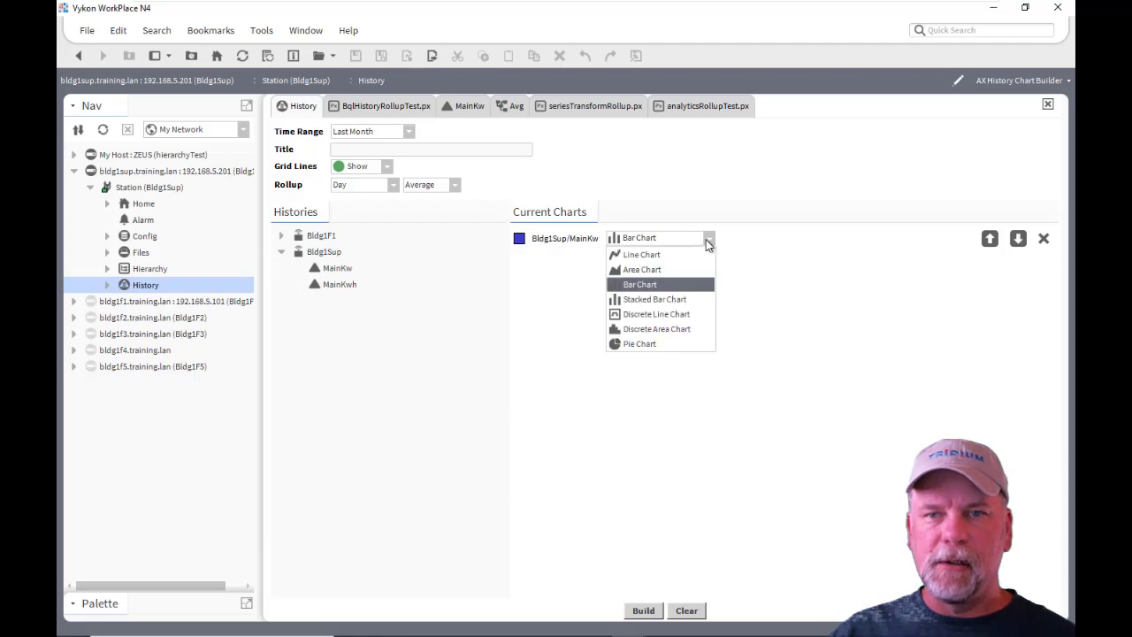
click(708, 241)
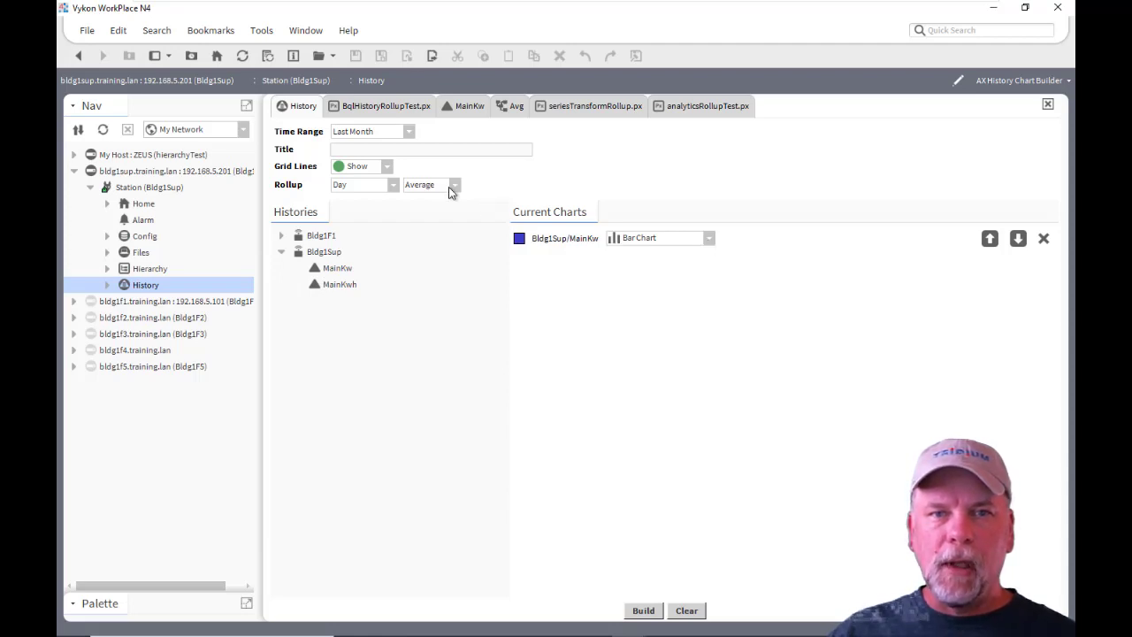
Build the MainKw bar chart with the time range Last Week and a Day rollup using Average
click(410, 132)
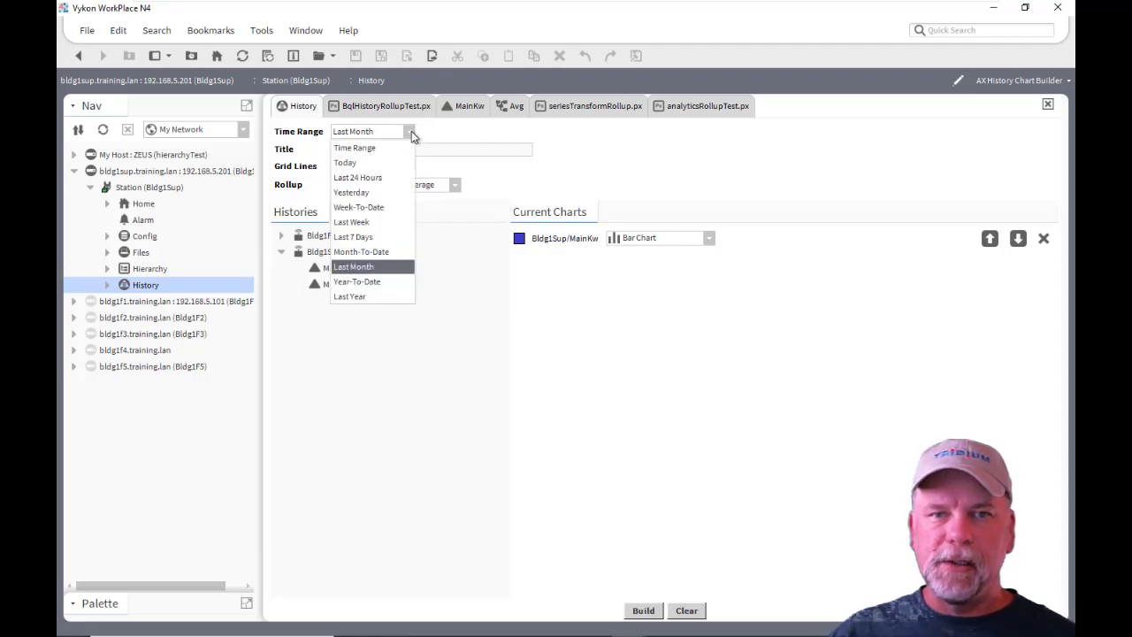
click(376, 223)
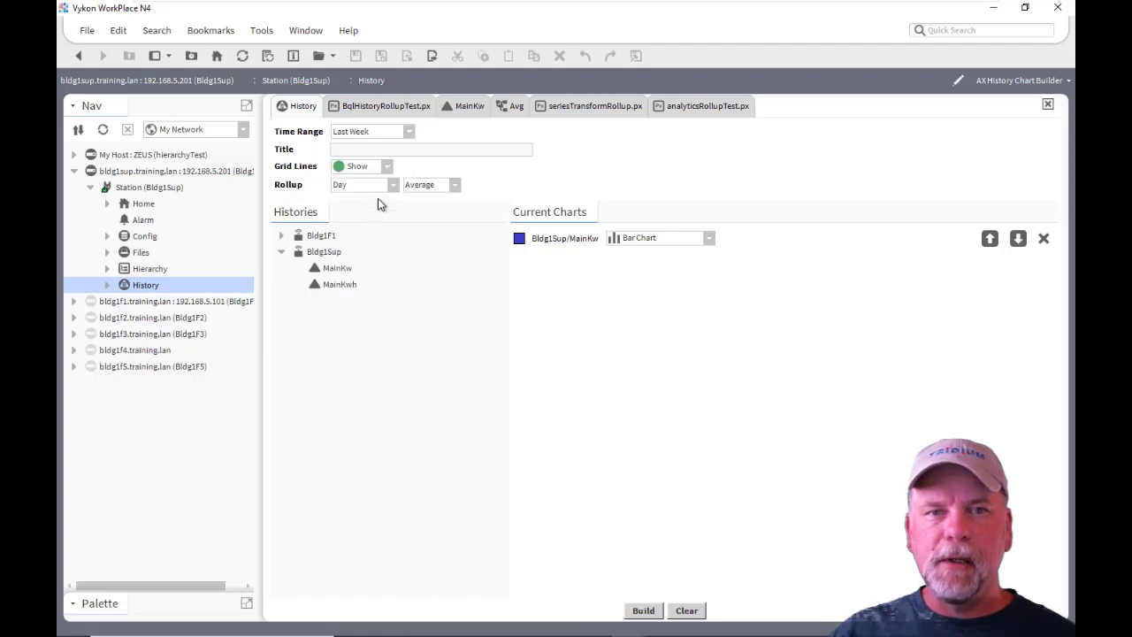
click(393, 189)
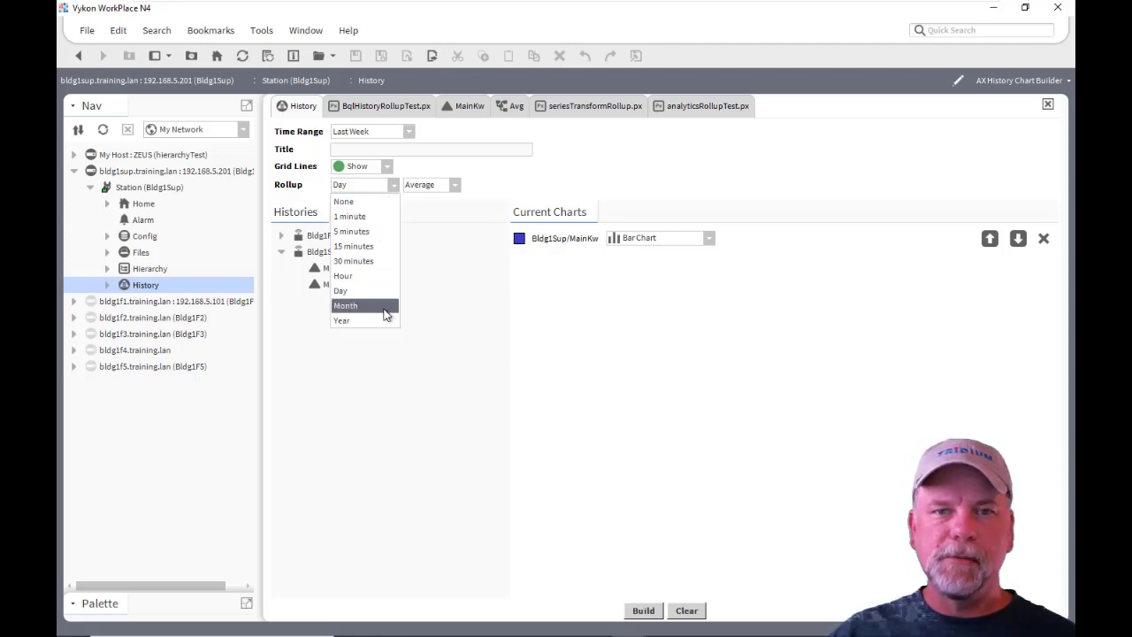
click(363, 289)
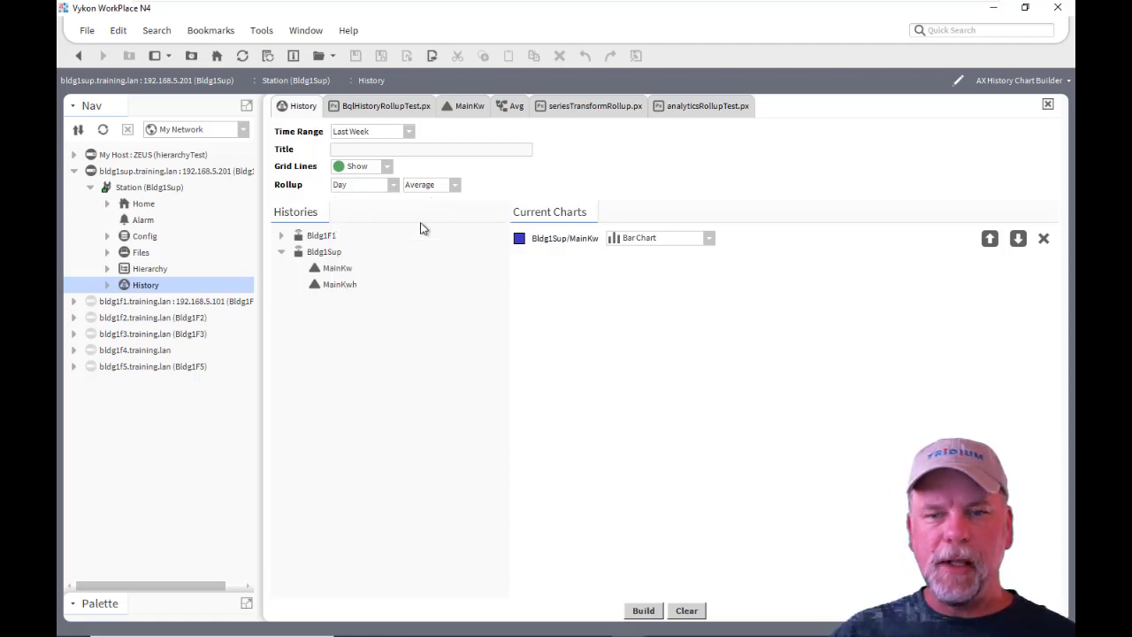
click(643, 610)
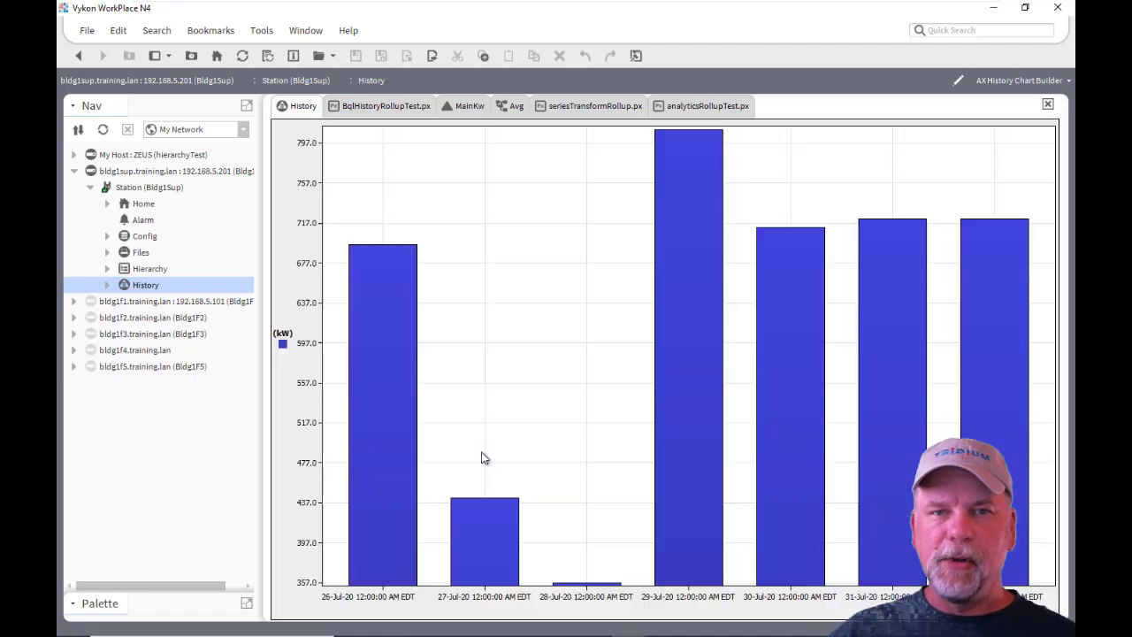
mouse_move(489, 285)
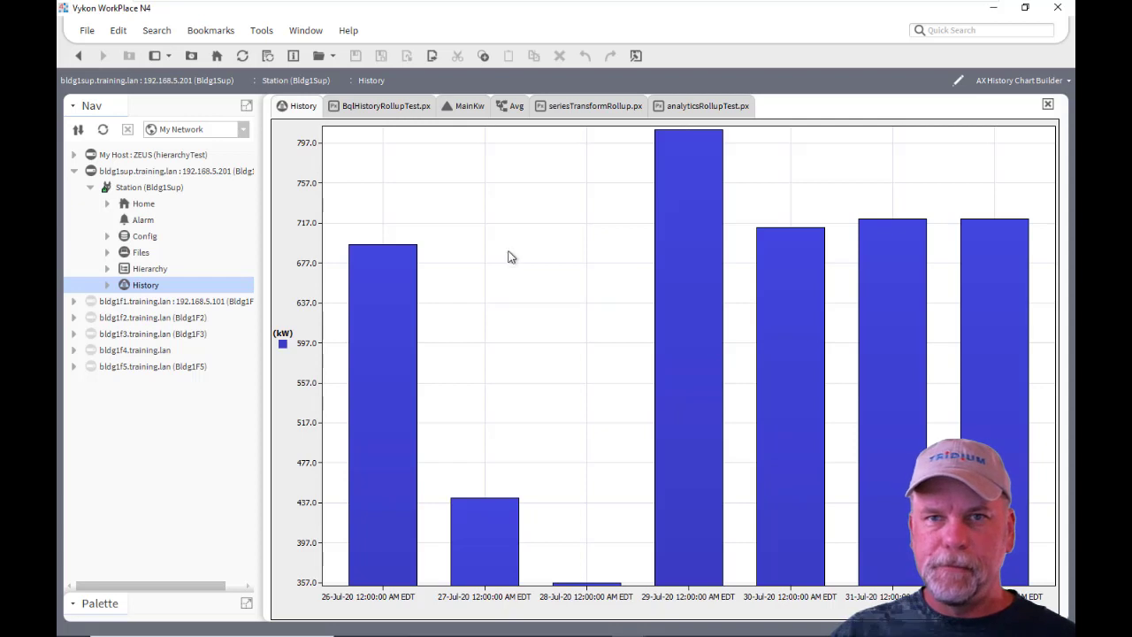
mouse_move(572, 202)
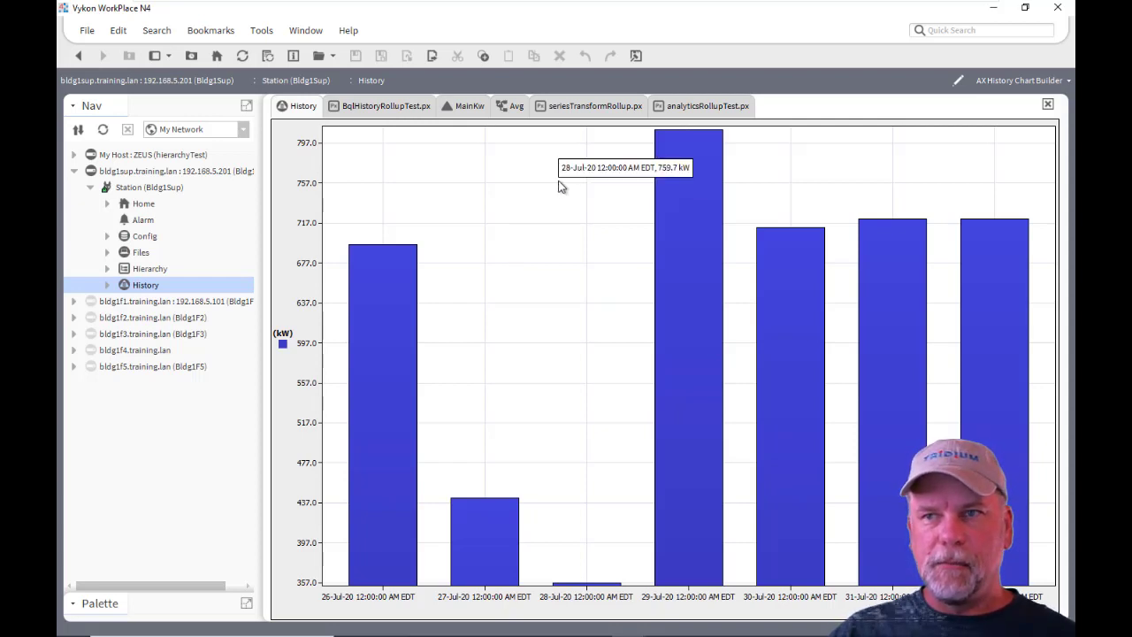
Save the history chart to the px folder as Chart1.px and open it for editing in the Px Editor
click(636, 56)
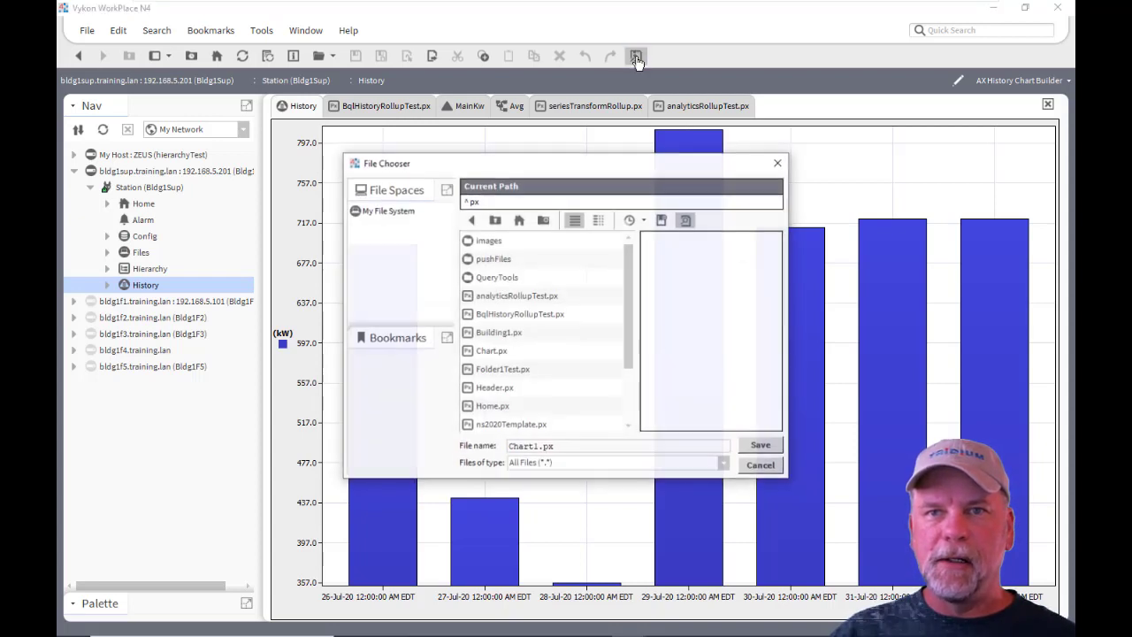
click(758, 448)
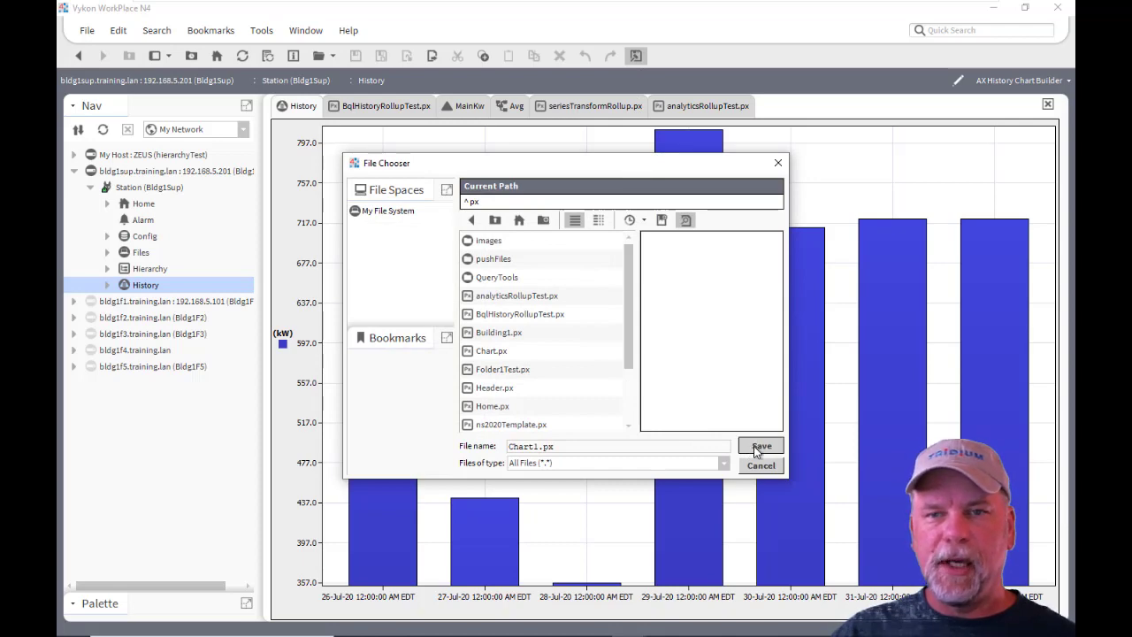
click(637, 56)
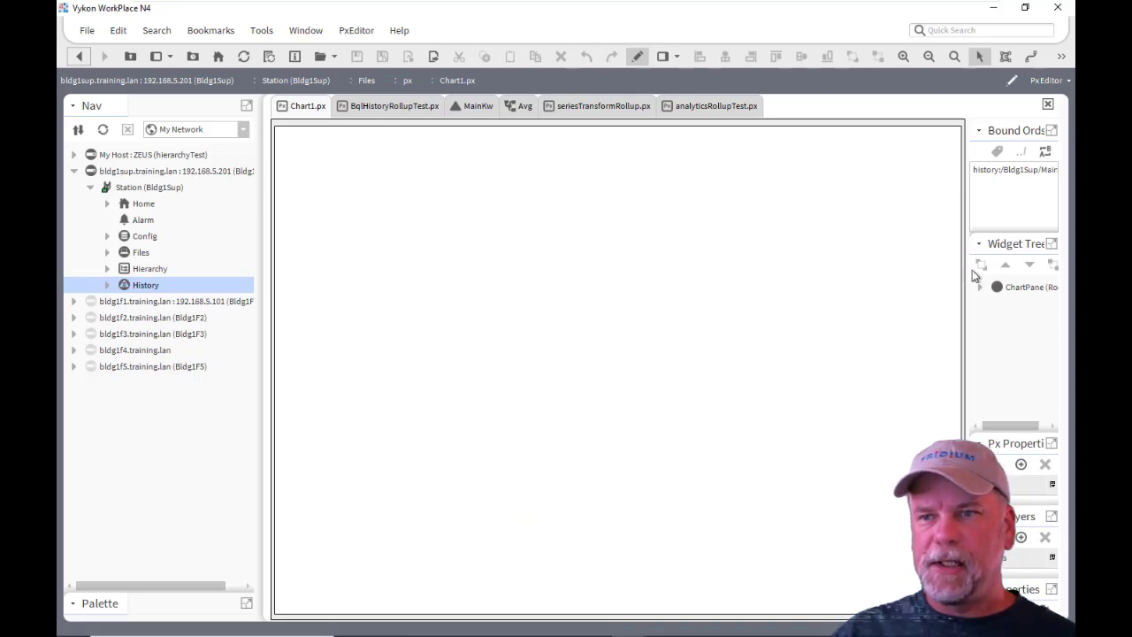
Expand ChartPane in the widget tree and examine the ord and column settings of the BarChart's table chart binding
click(979, 288)
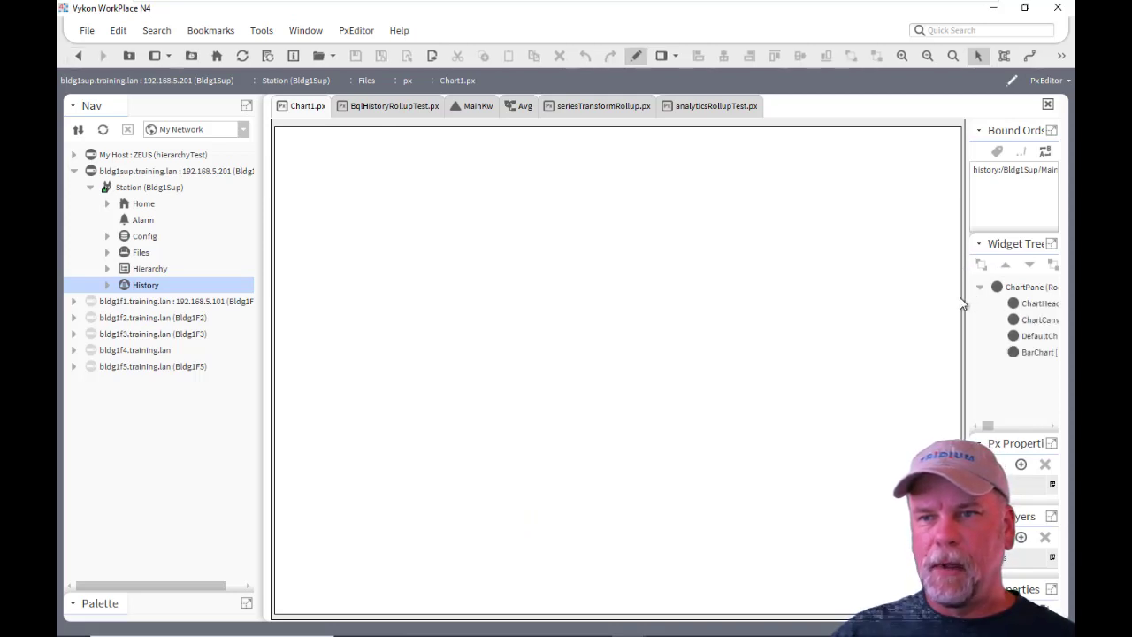
drag(969, 296, 801, 296)
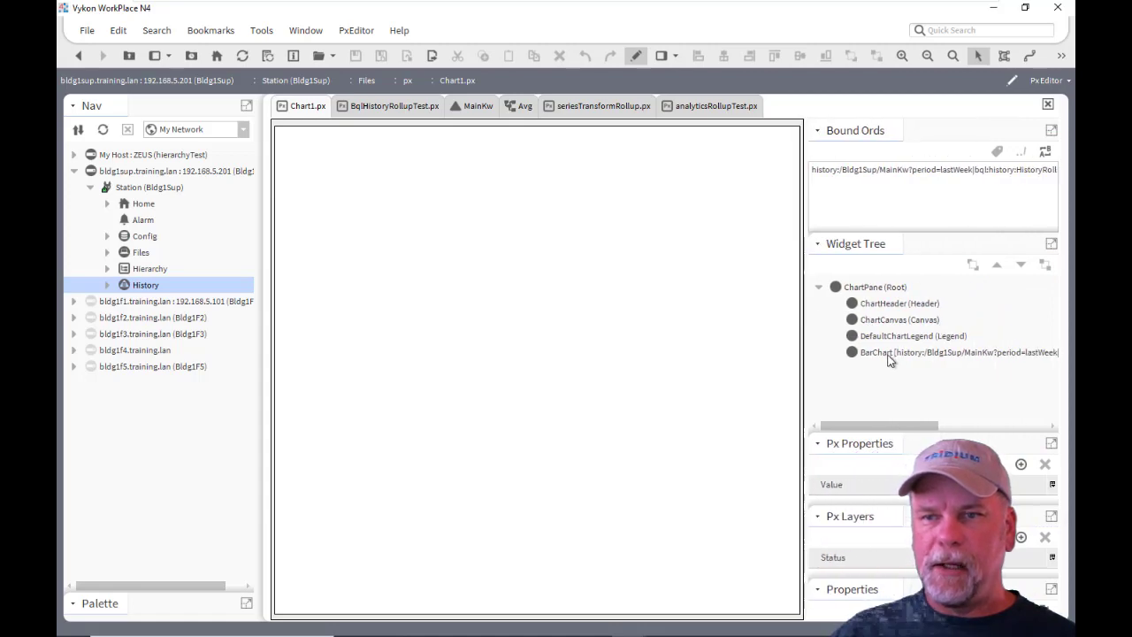
click(888, 355)
double_click(889, 356)
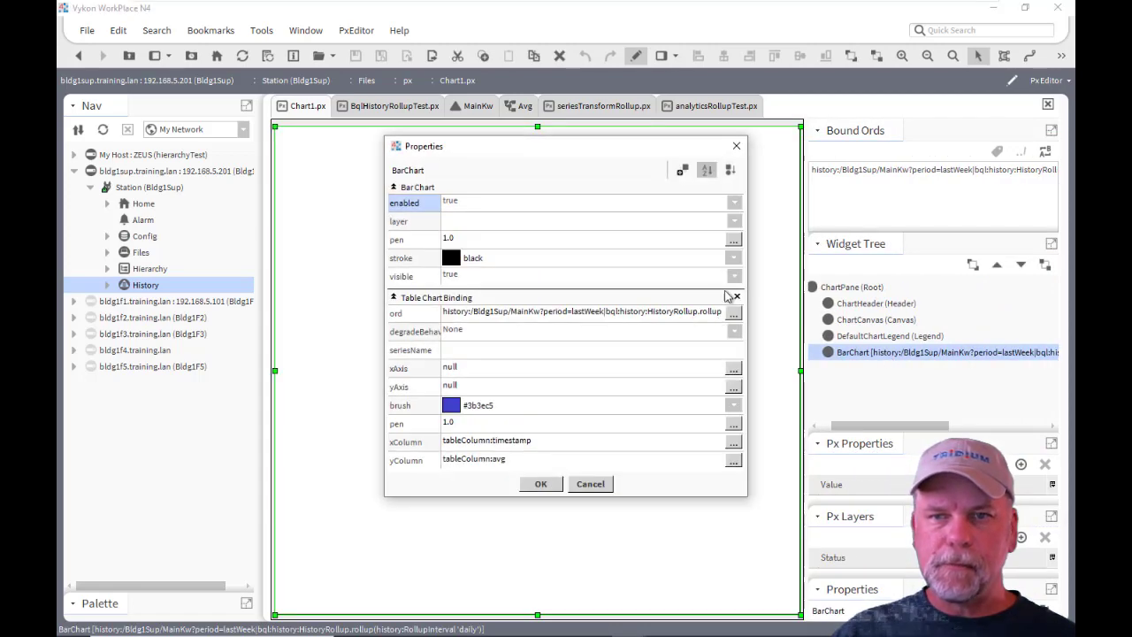
drag(745, 280, 938, 291)
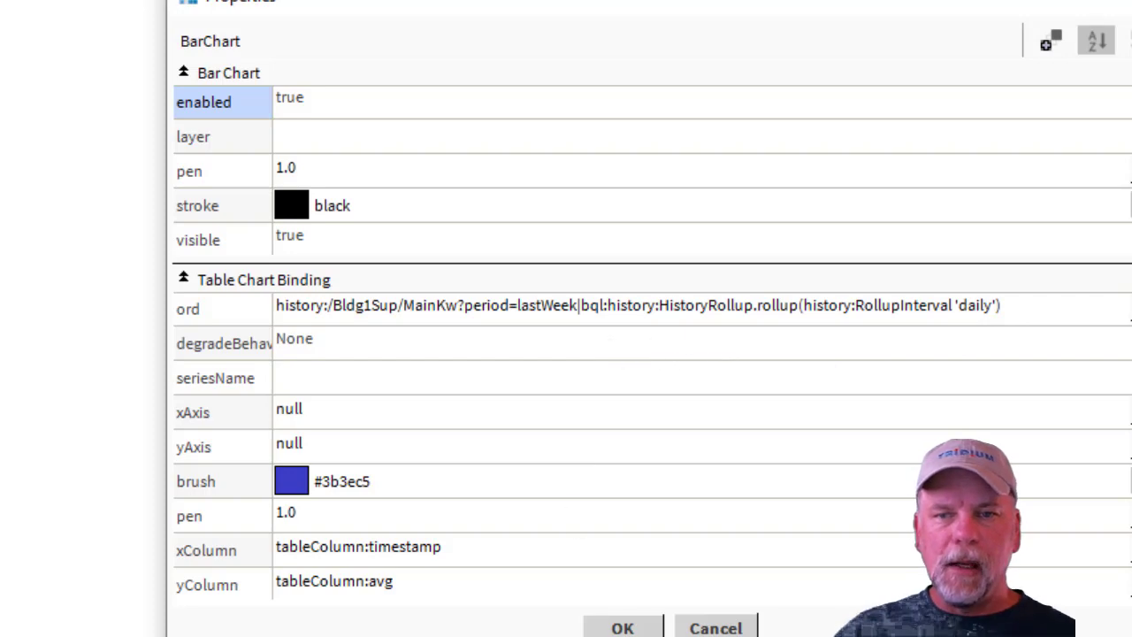
click(622, 628)
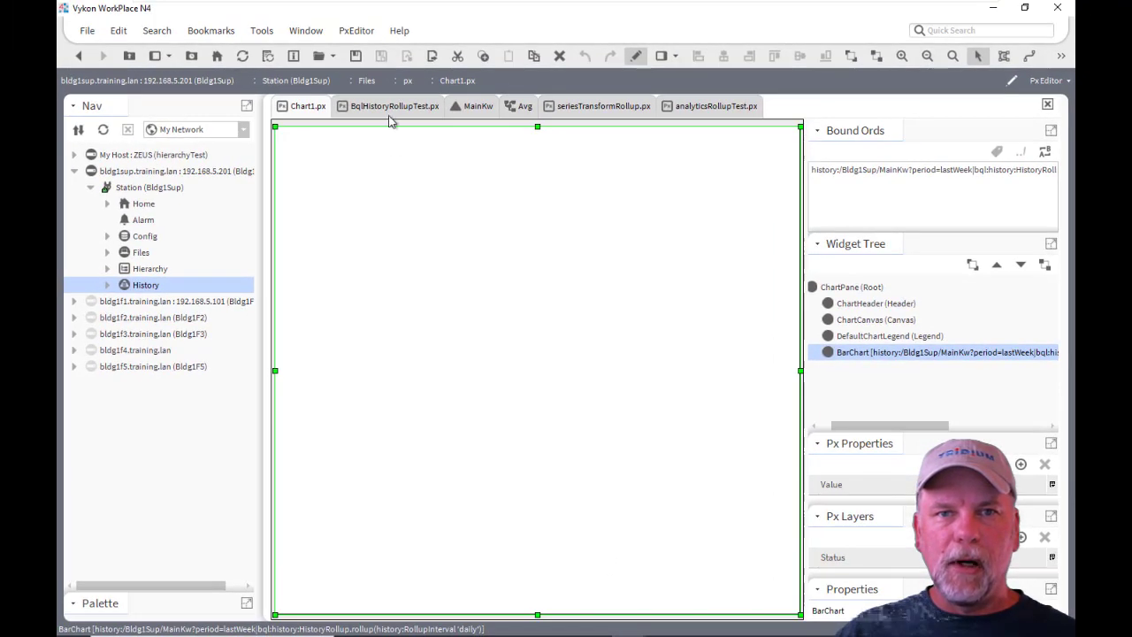
Open BqlHistoryRollupTest.px for editing and examine the ord in the table binding of the history rollup table
click(390, 108)
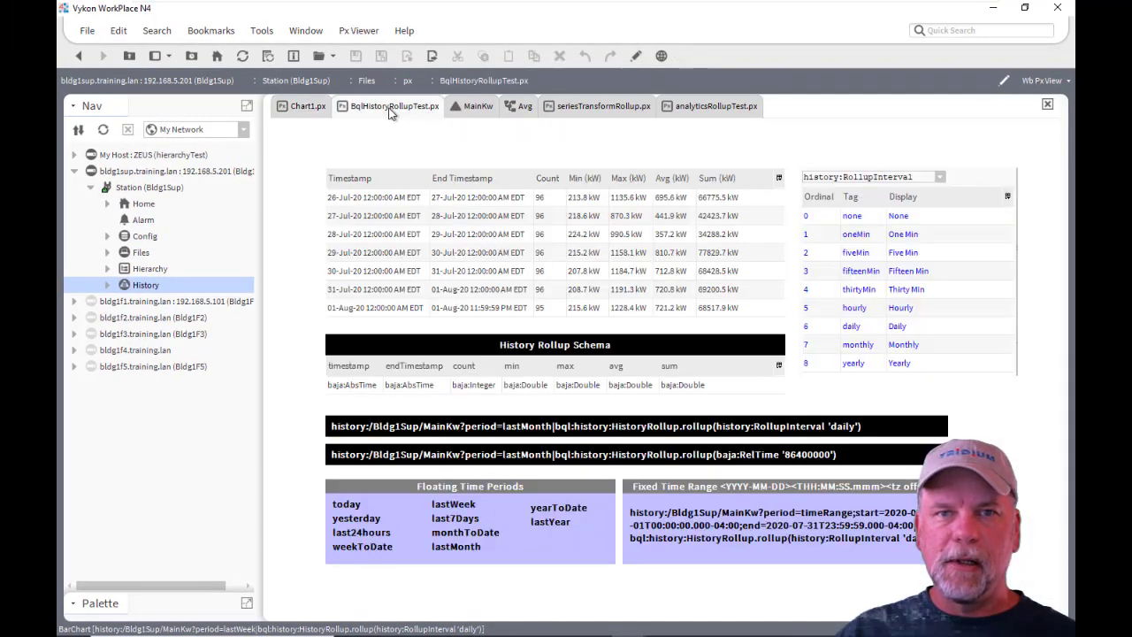
click(637, 56)
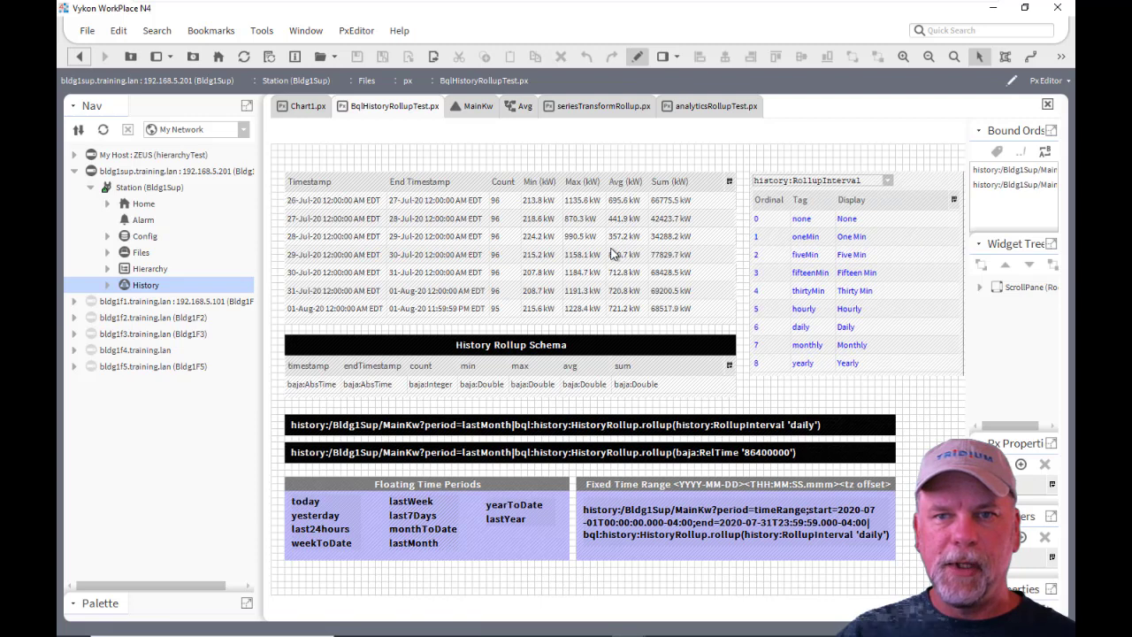
click(614, 253)
double_click(613, 254)
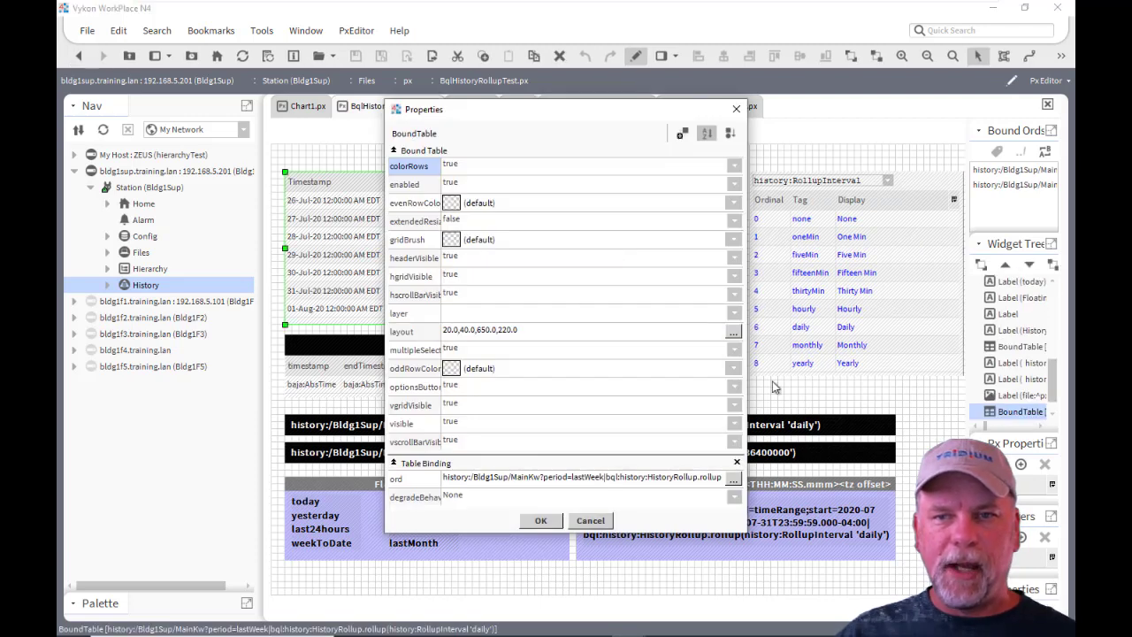
drag(748, 350, 959, 352)
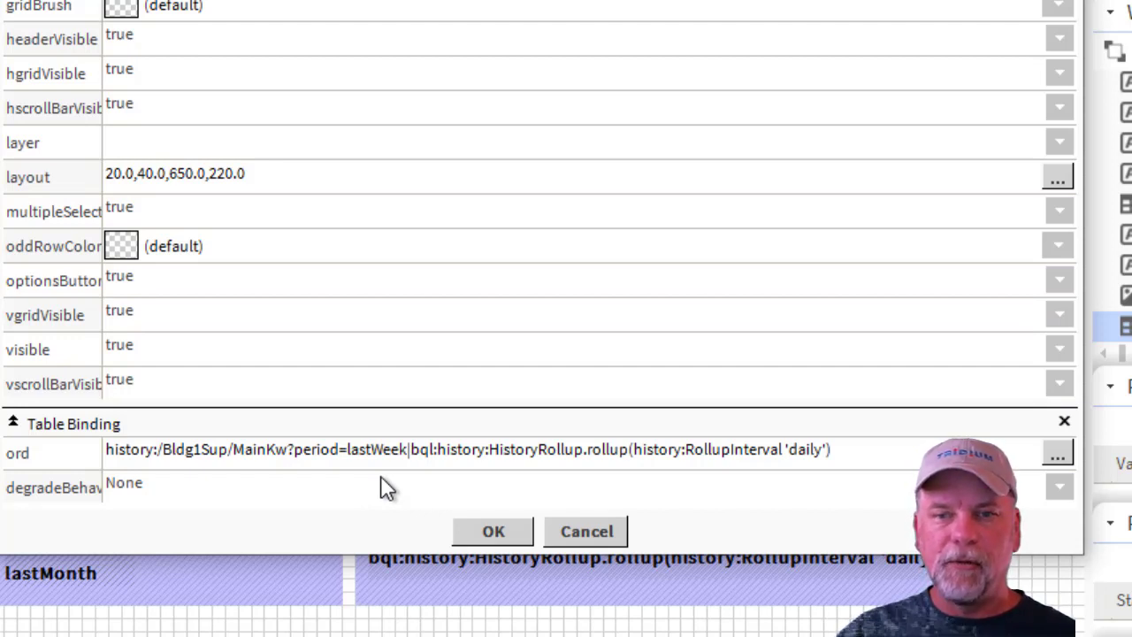
click(579, 531)
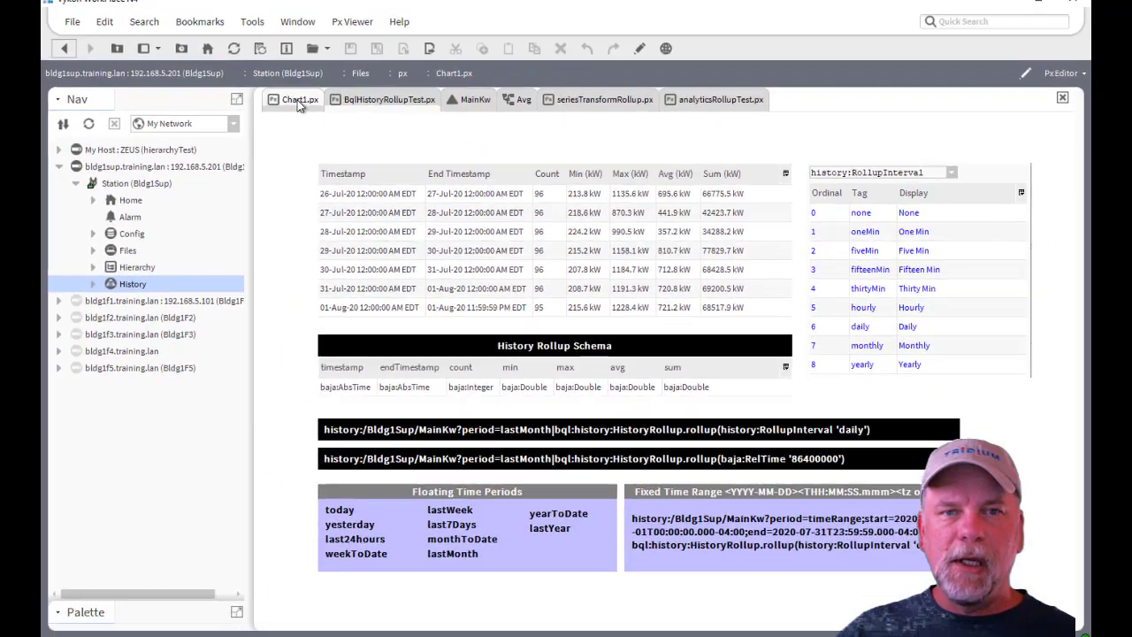
Return to Chart1.px and add a second chart:Table Chart Binding to the BarChart widget
click(301, 105)
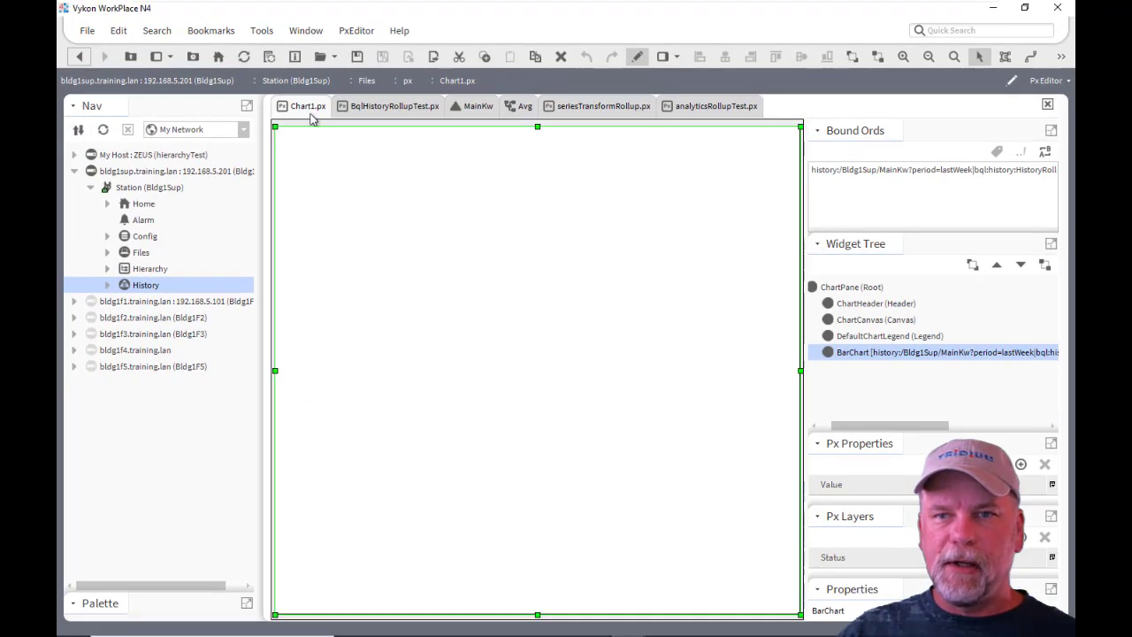
double_click(853, 353)
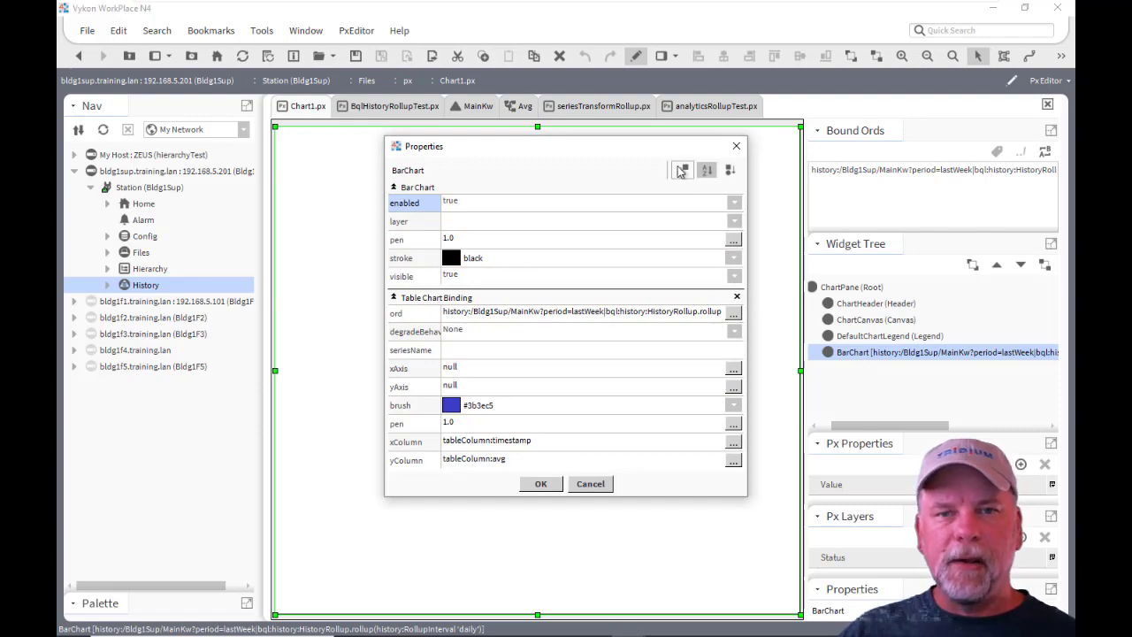
click(681, 170)
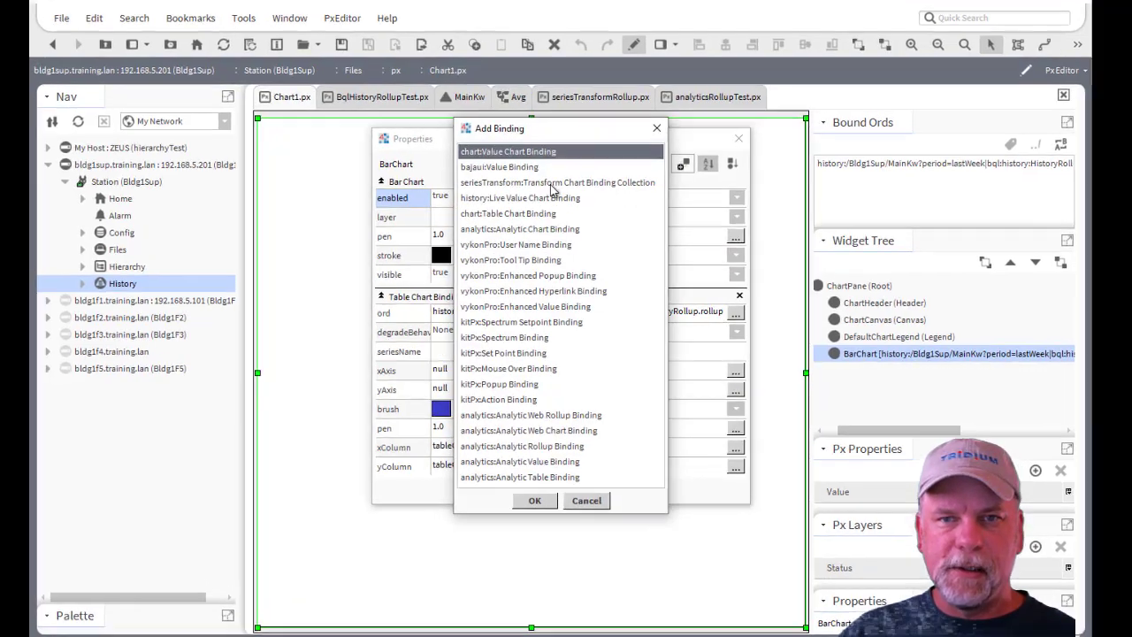
click(487, 215)
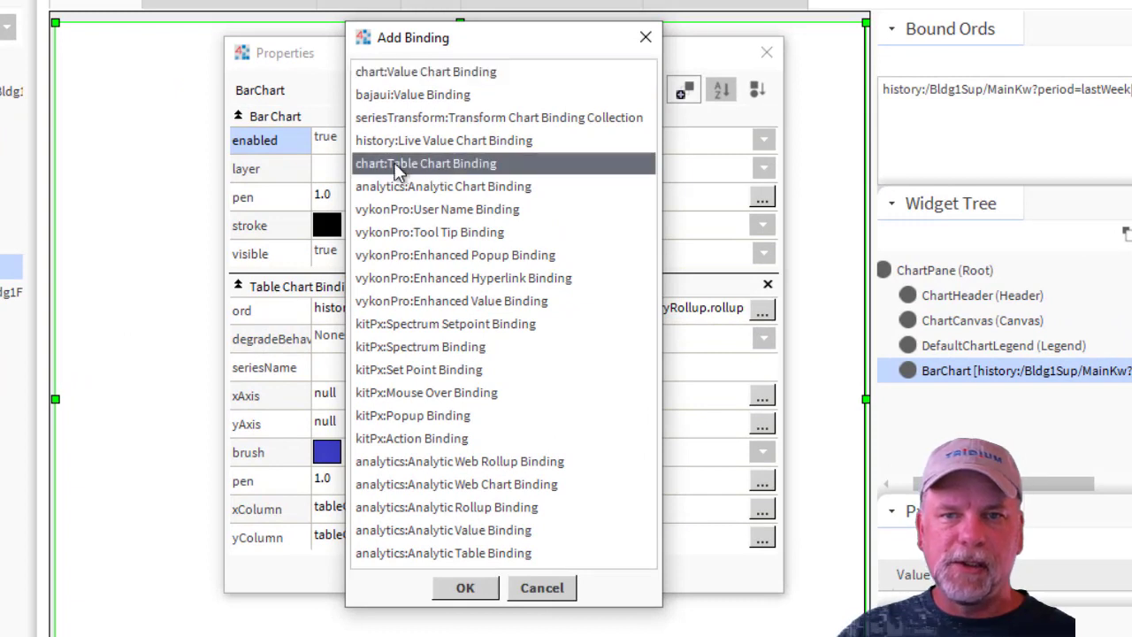
click(463, 587)
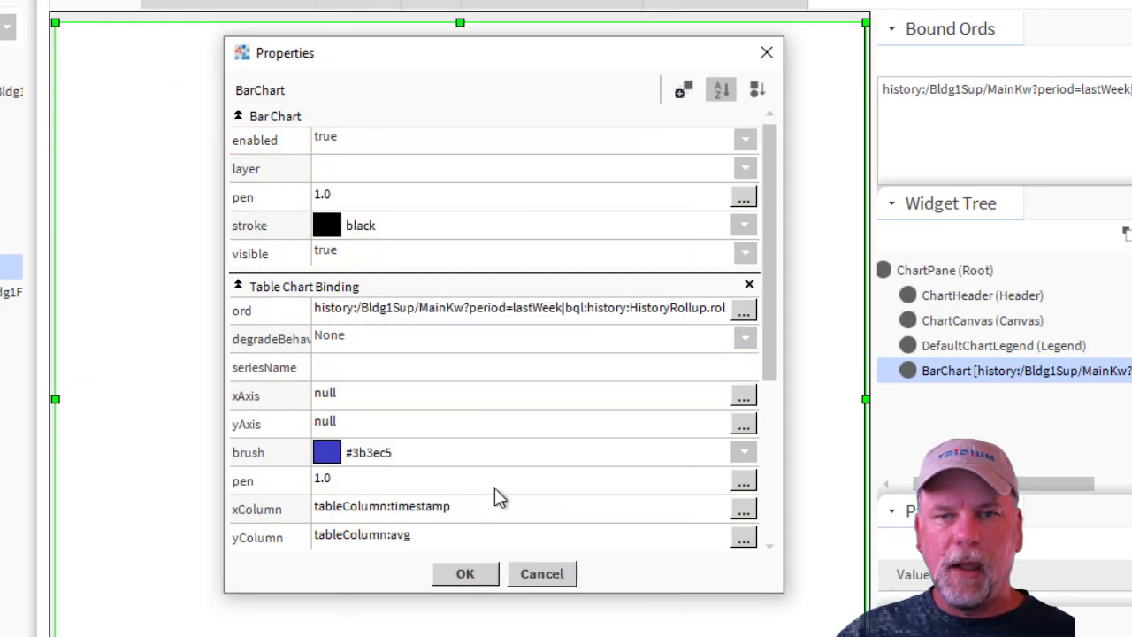
Copy the MainKw history rollup ord from the first table chart binding into the ord of the new binding
right_click(534, 307)
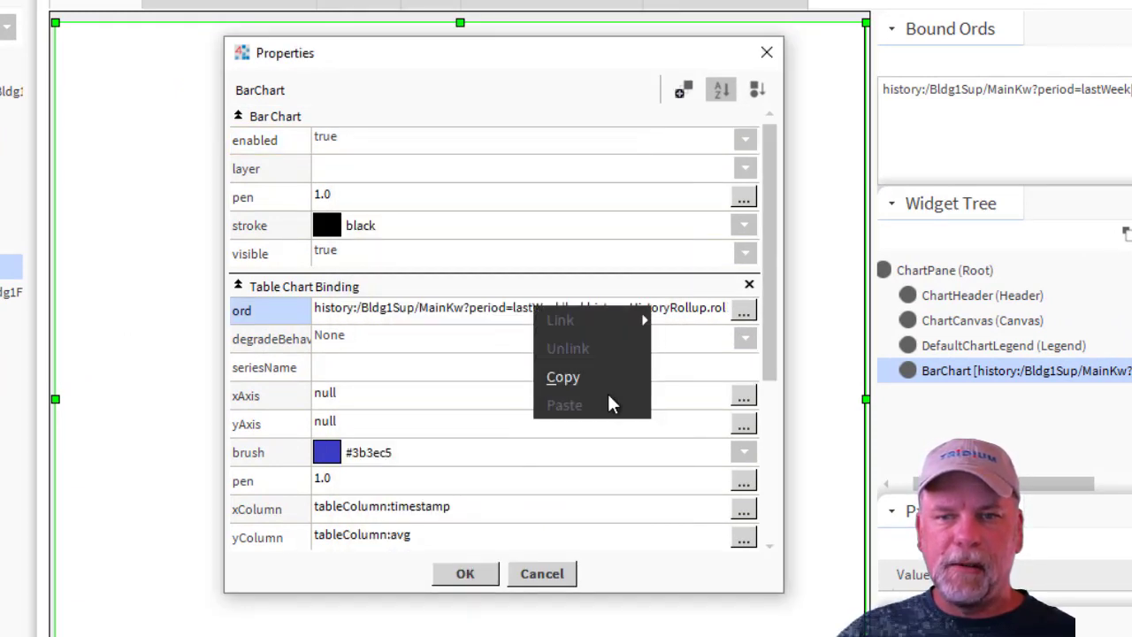
click(566, 378)
scroll(570, 363, down, 4)
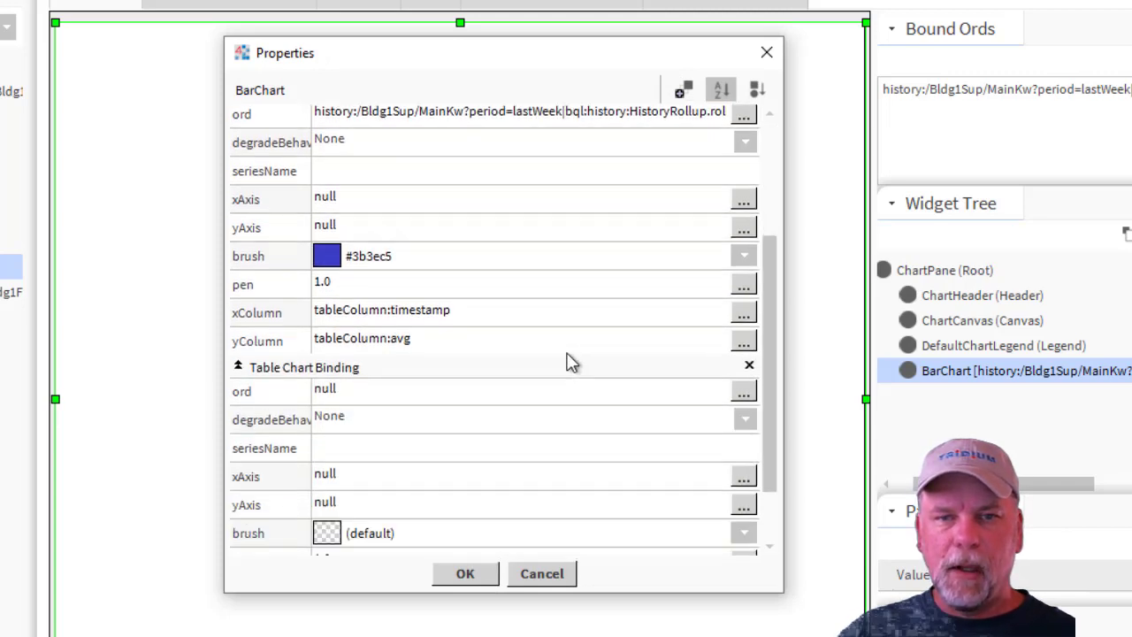
scroll(571, 363, down, 2)
right_click(405, 314)
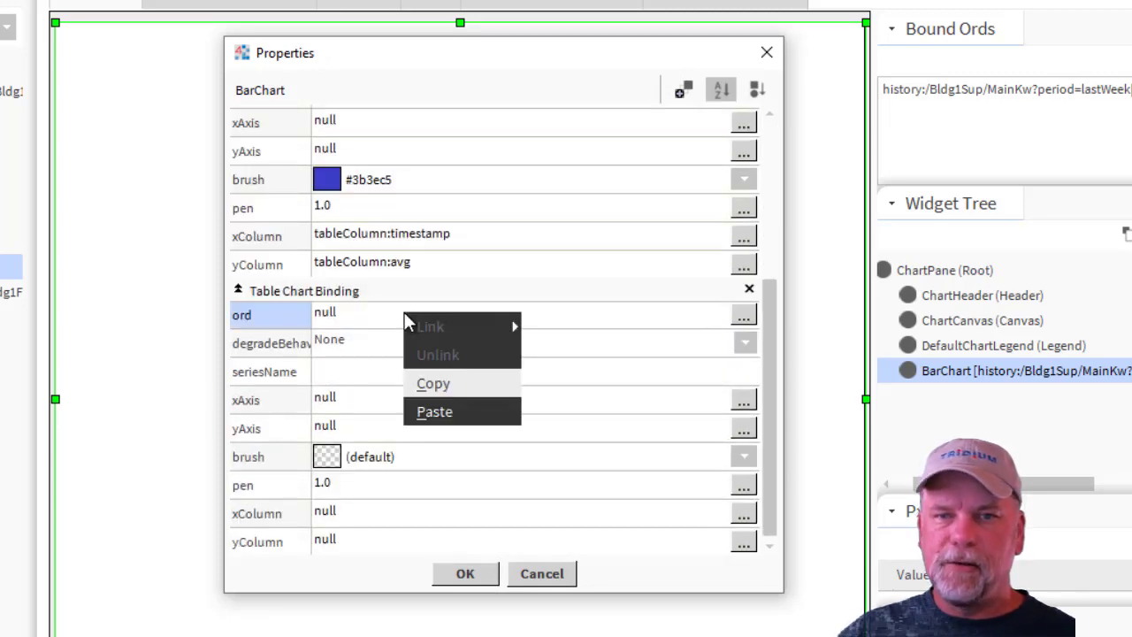
click(457, 403)
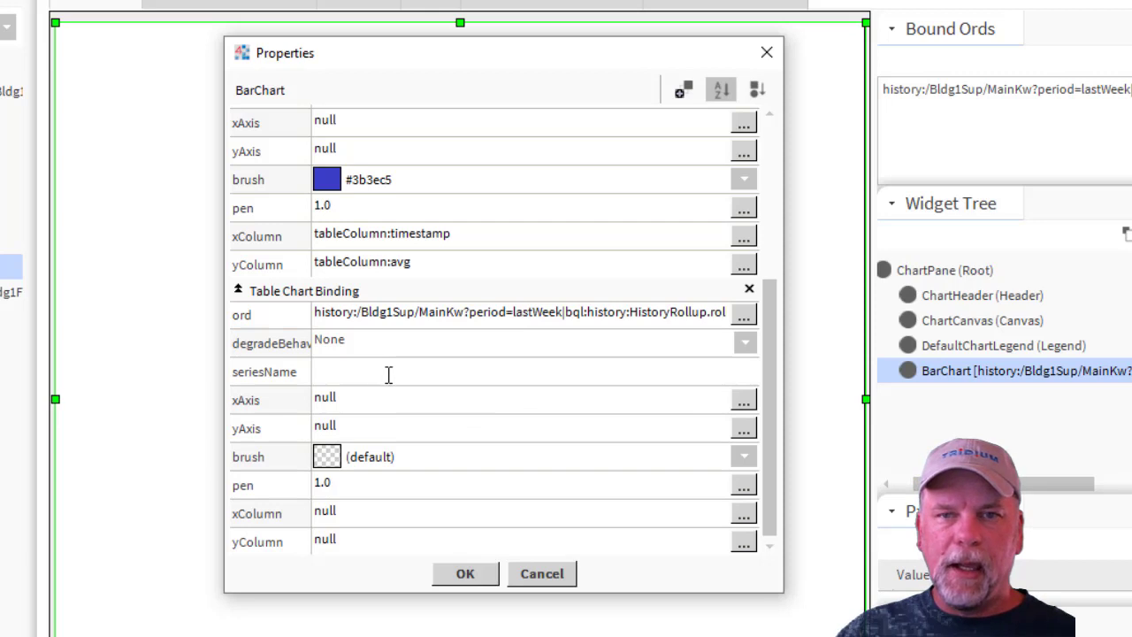
Set the series name of the BarChart's first table chart binding to Avg and of the second to Min
scroll(384, 370, up, 4)
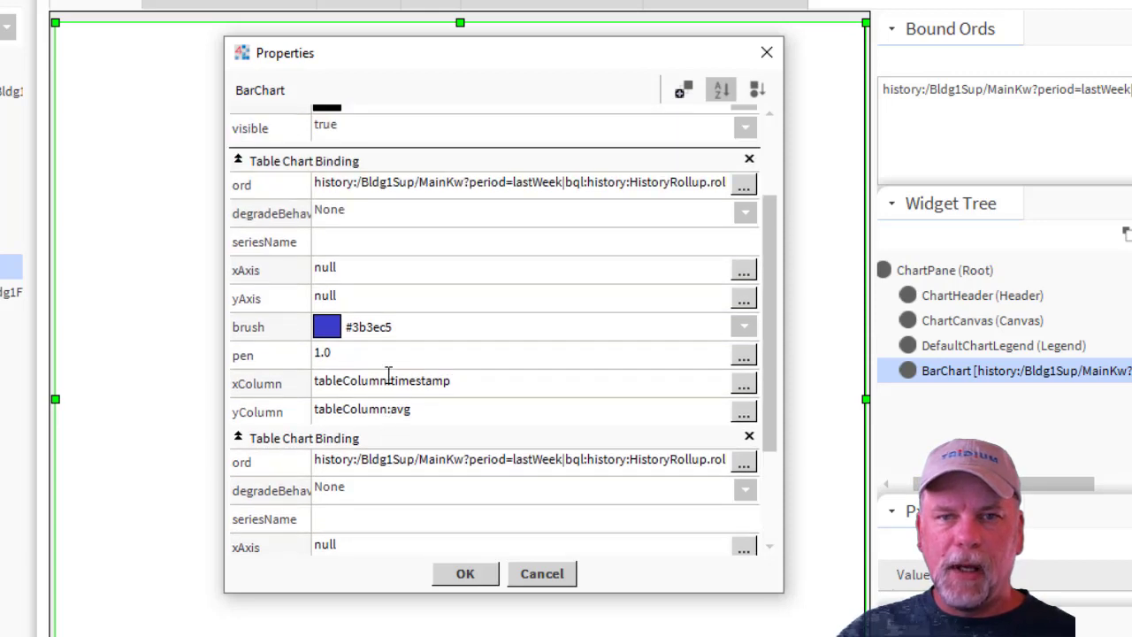
click(374, 235)
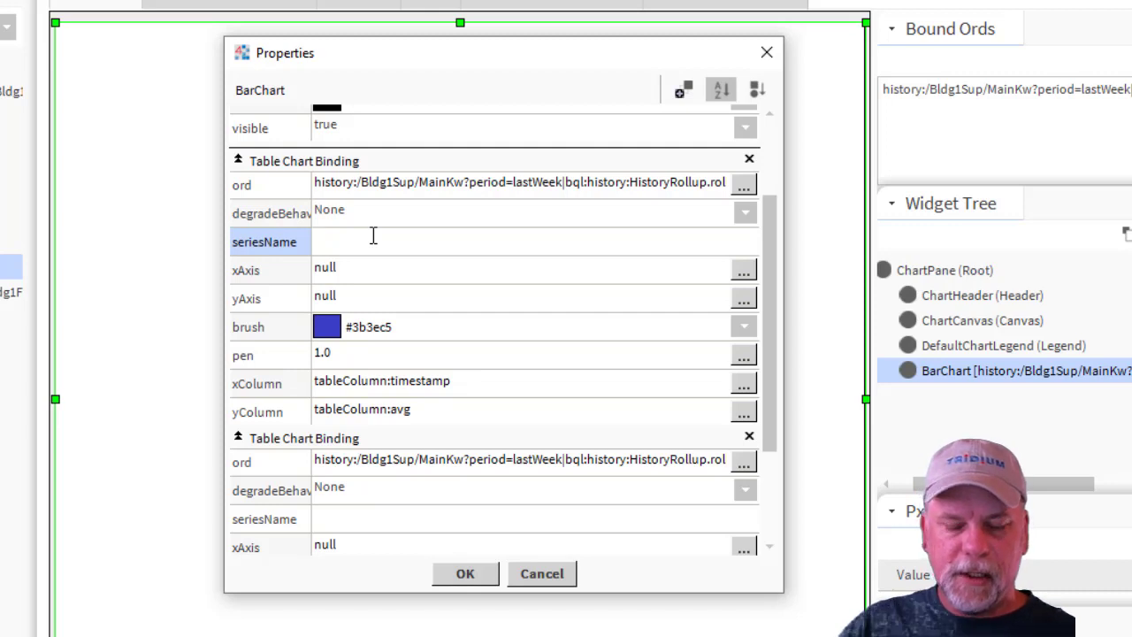
text(Avg)
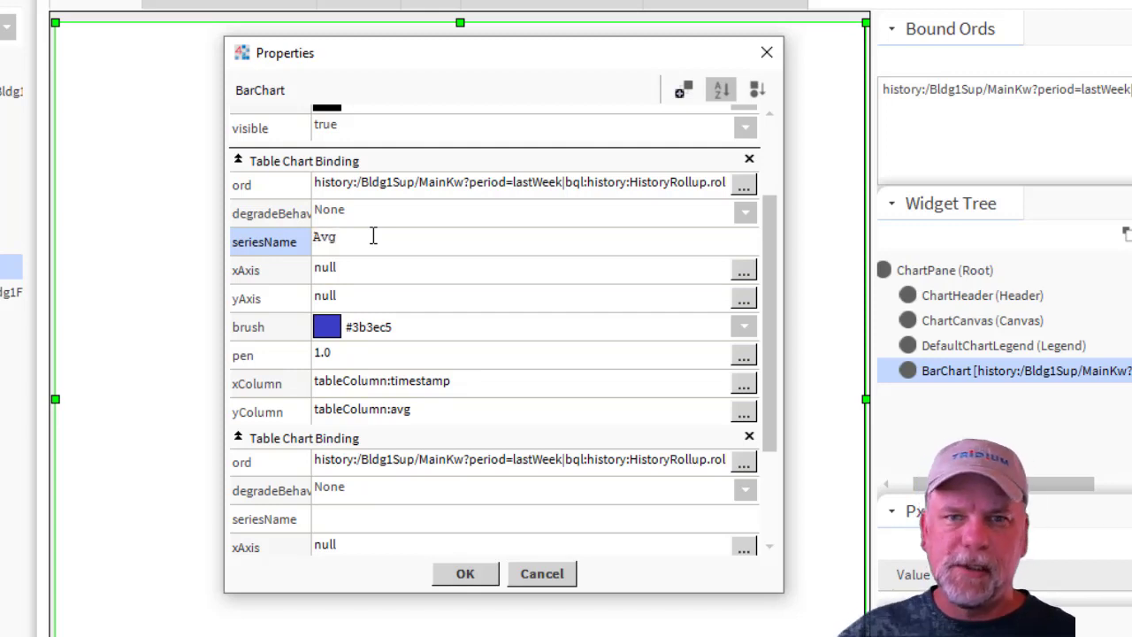
scroll(402, 315, down, 3)
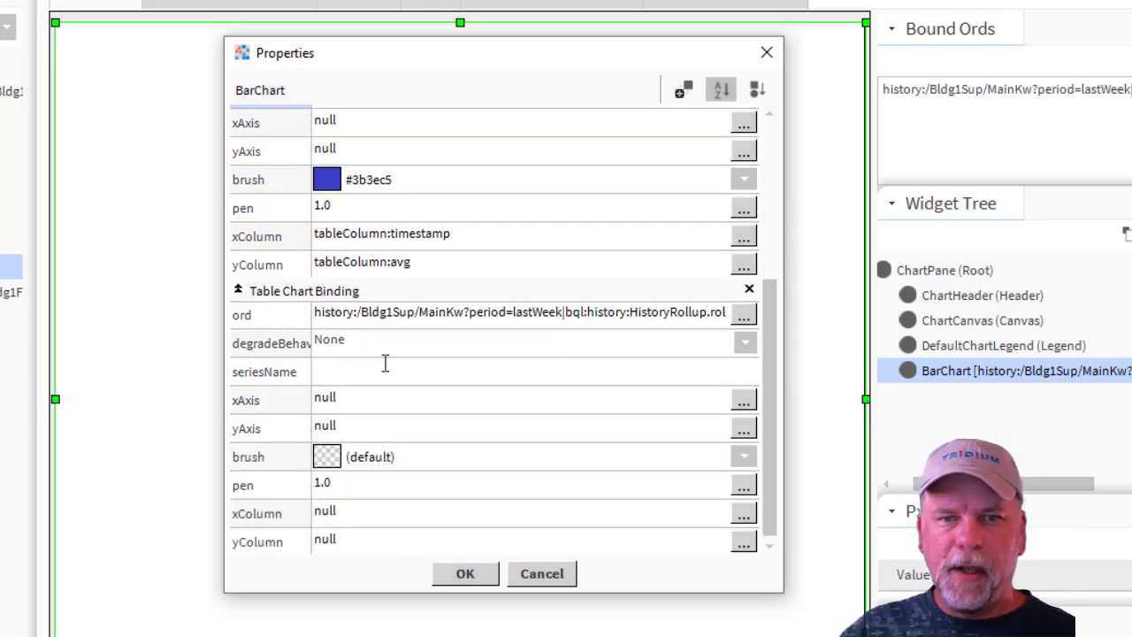
click(384, 372)
text(Min)
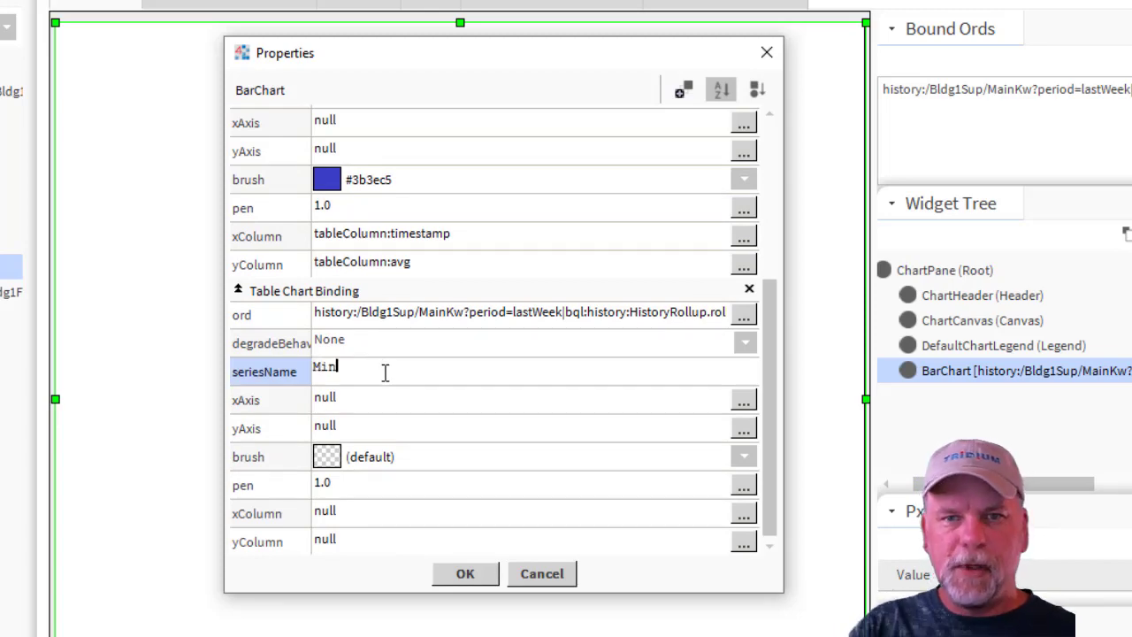
Set the brush of the Min series binding to red
click(337, 461)
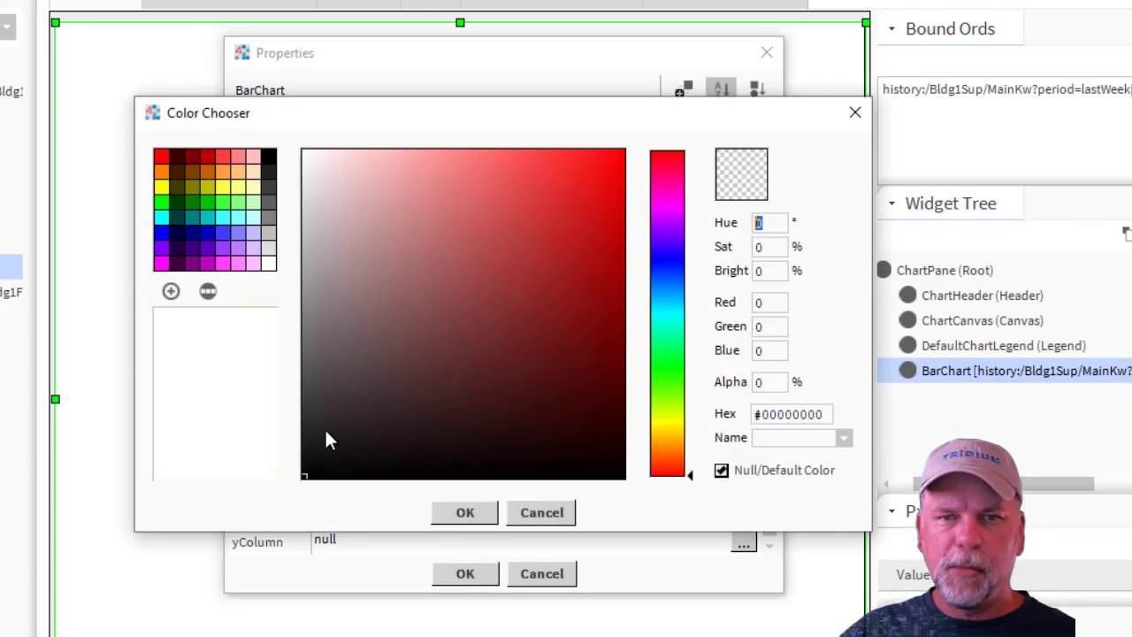
click(162, 158)
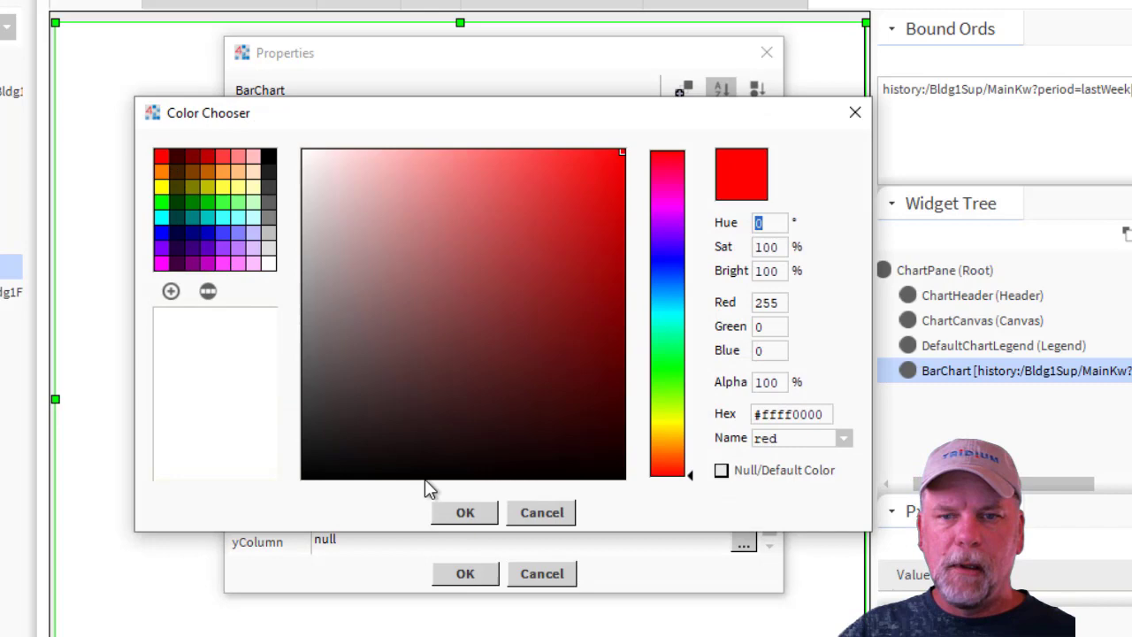
click(461, 514)
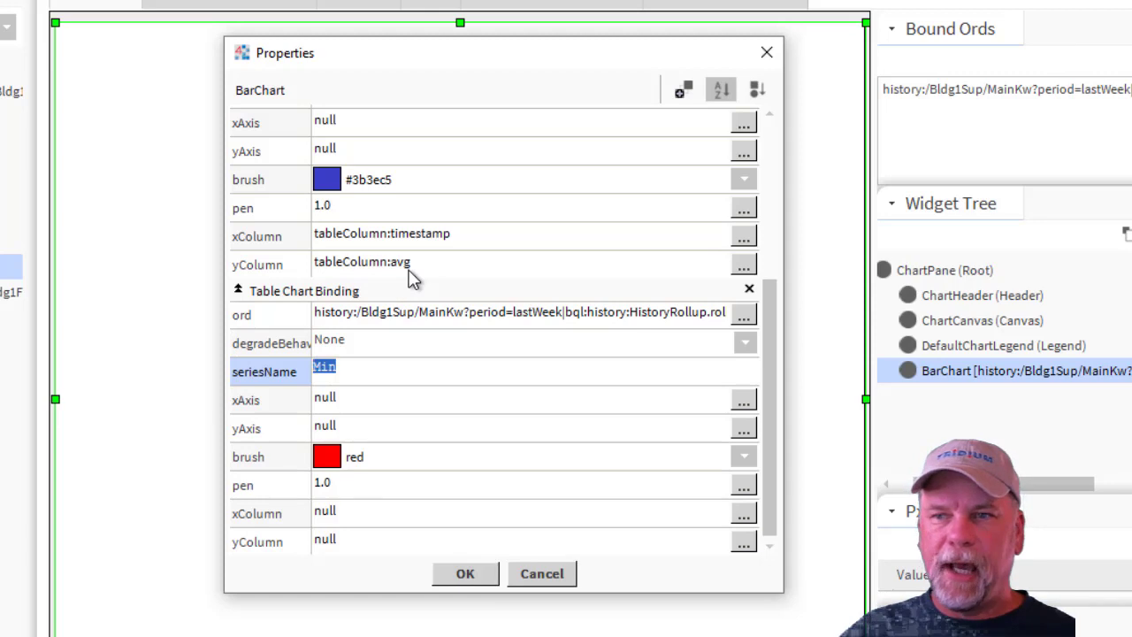
Copy the timestamp xColumn setting from the Avg binding into the xColumn of the Min binding
right_click(434, 235)
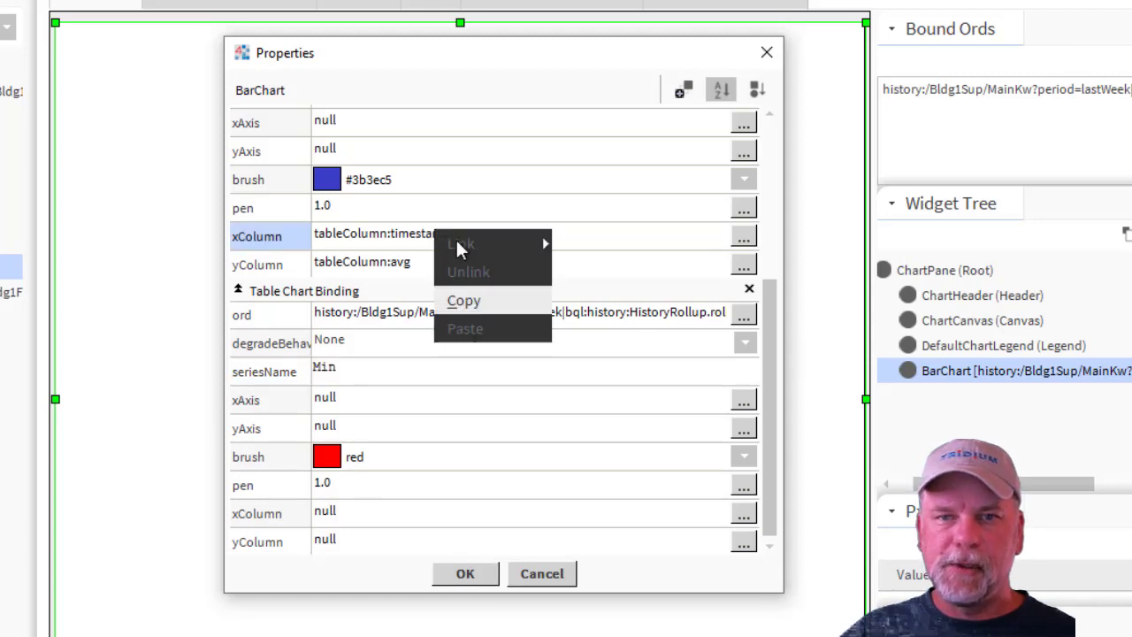
click(484, 299)
double_click(363, 511)
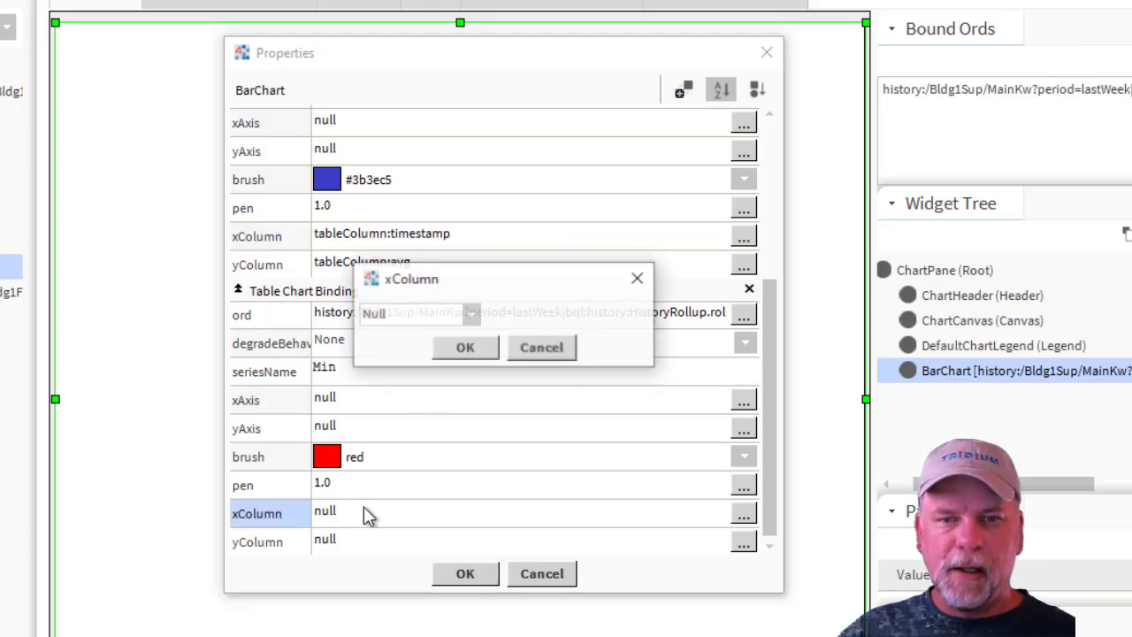
click(531, 347)
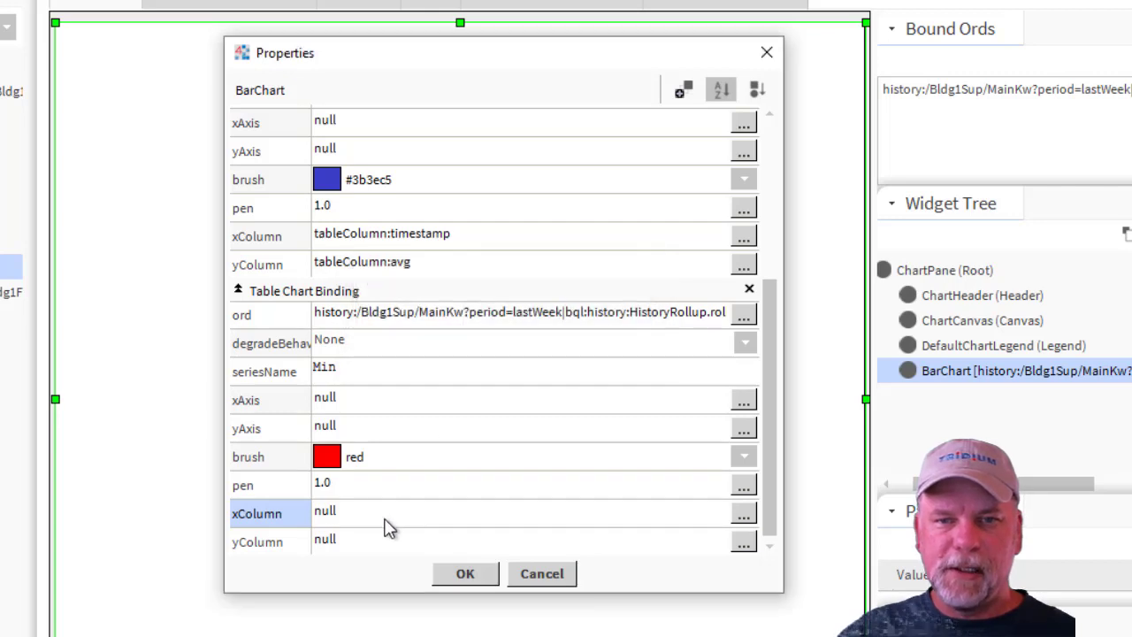
right_click(389, 526)
click(422, 620)
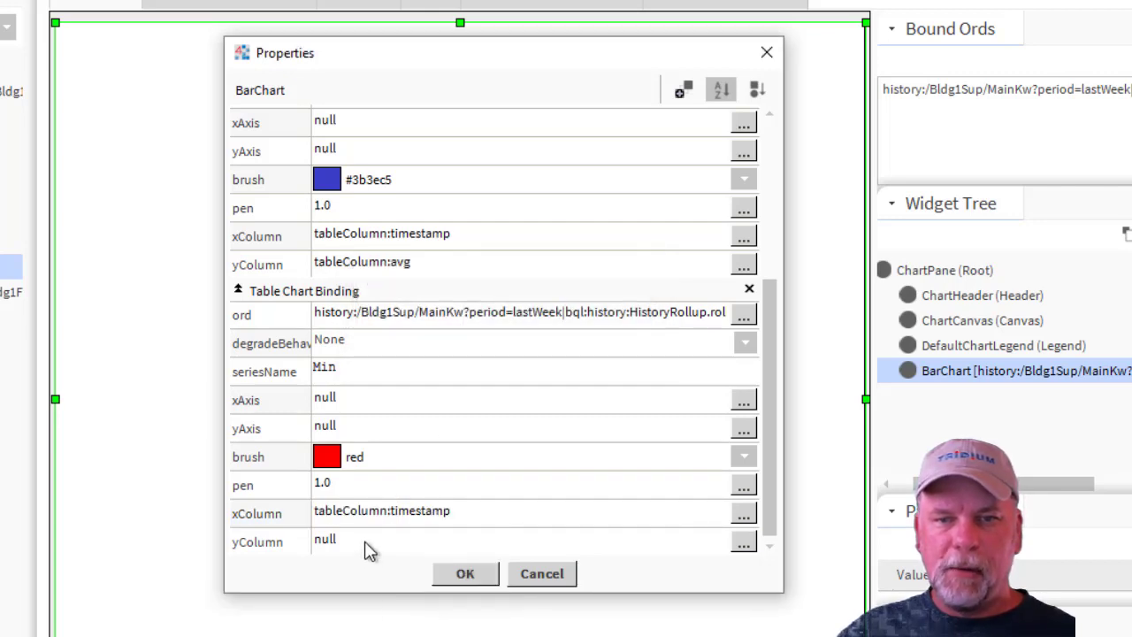
Set the Min binding's yColumn to the table column min, apply the BarChart properties and switch Chart1.px out of edit mode
double_click(370, 541)
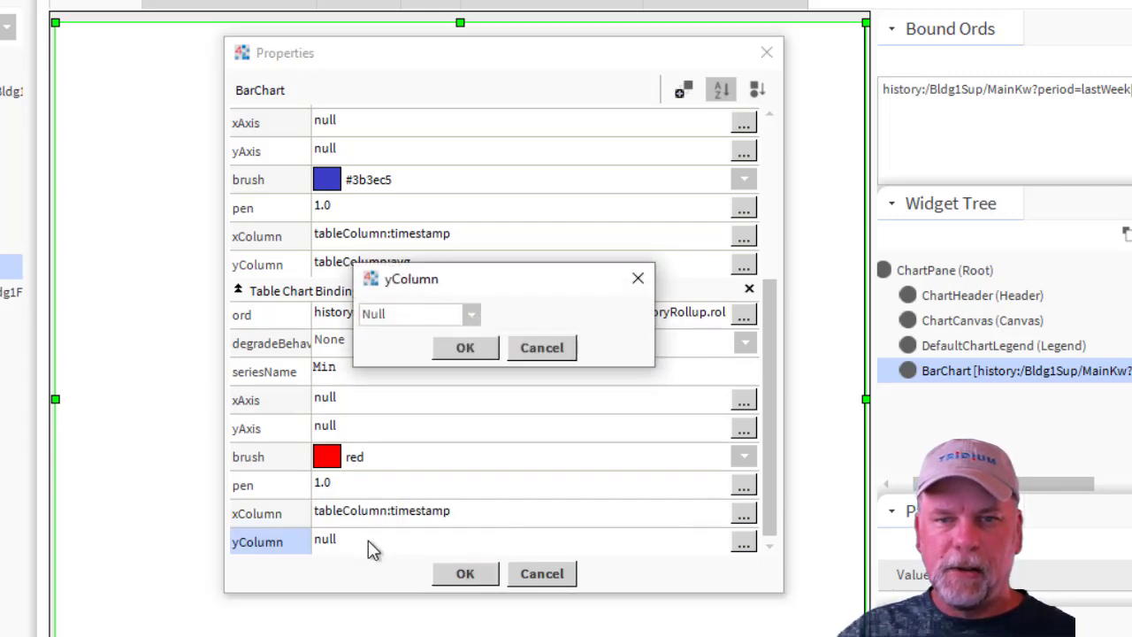
click(472, 314)
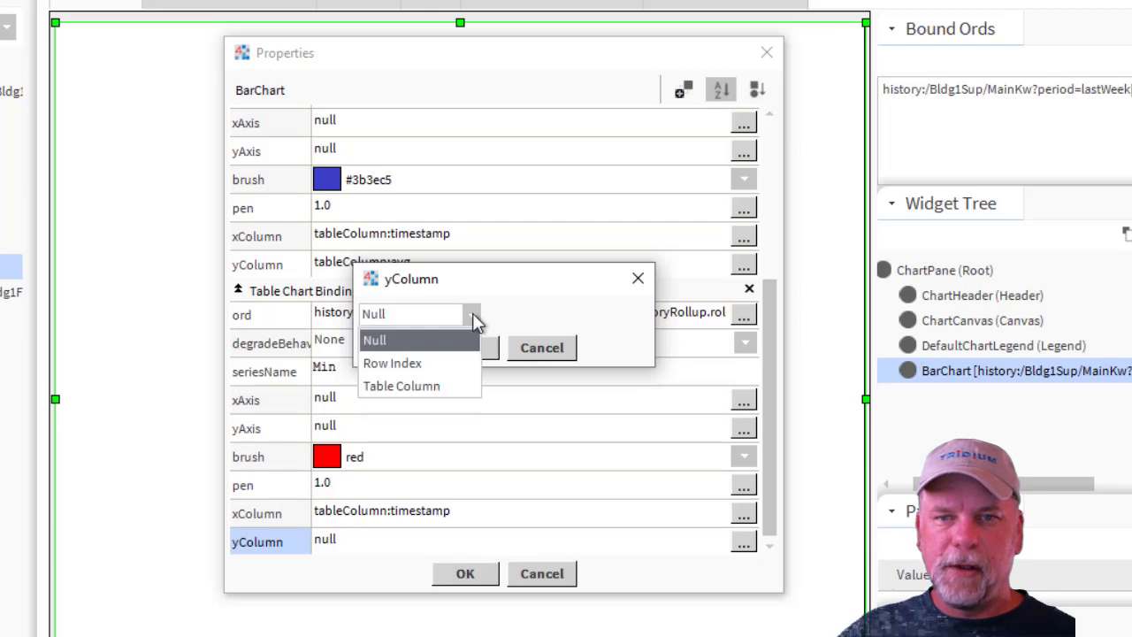
click(452, 385)
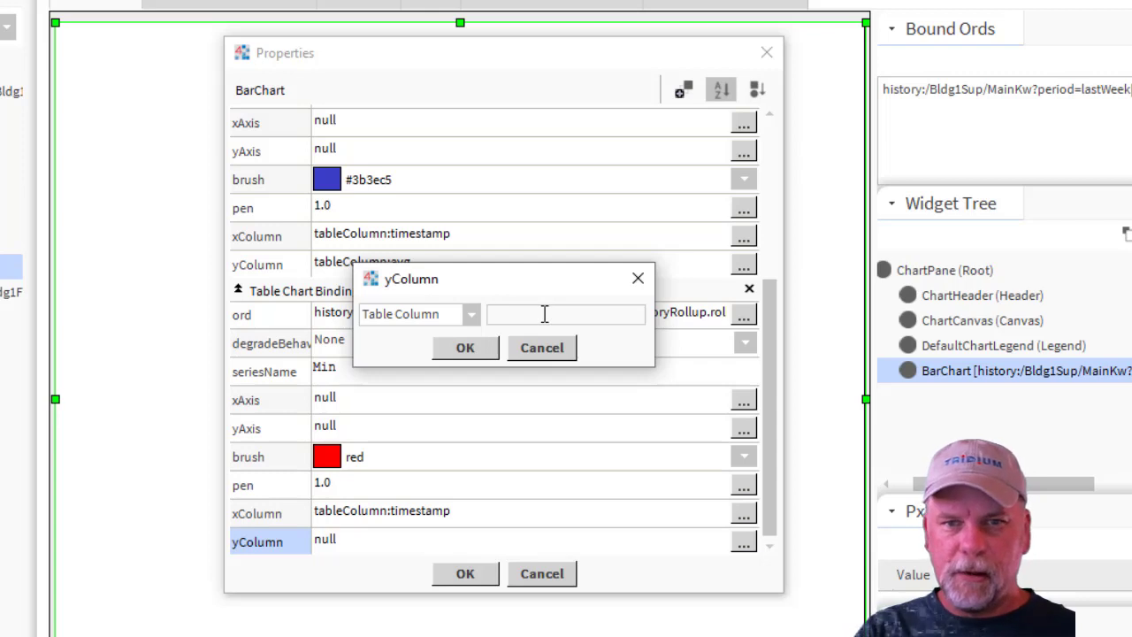
text(min)
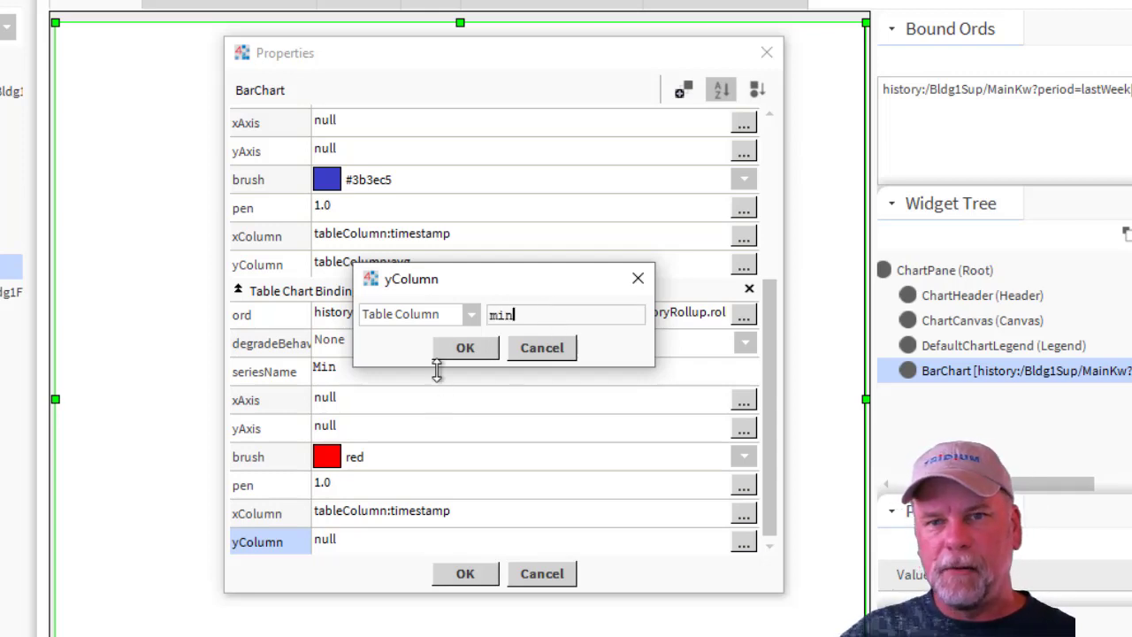
click(466, 348)
click(465, 573)
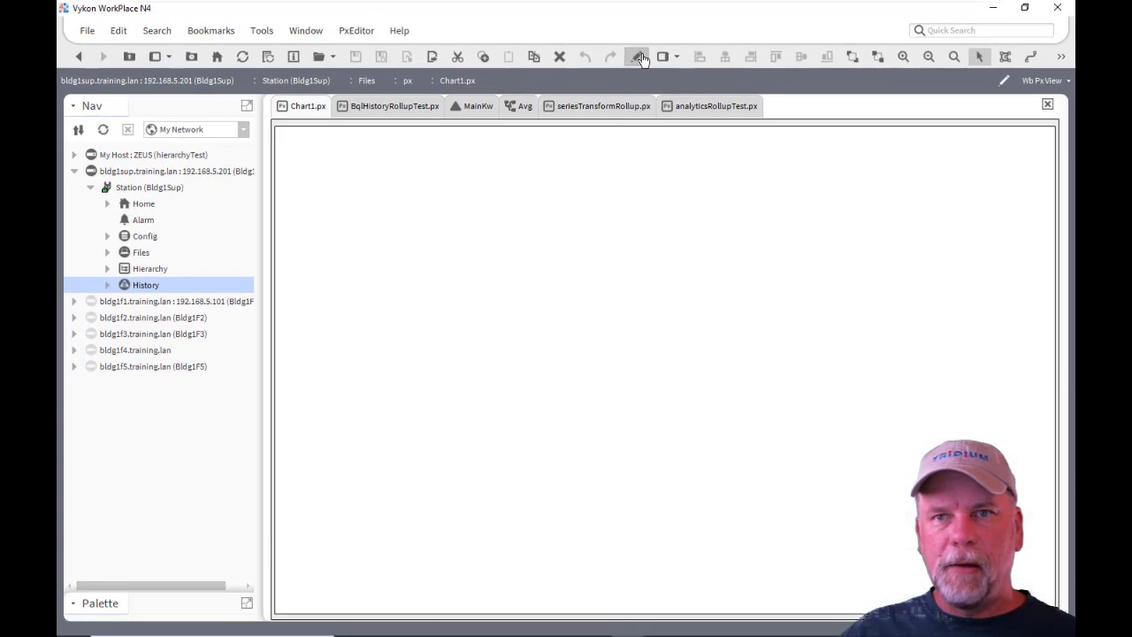
click(628, 12)
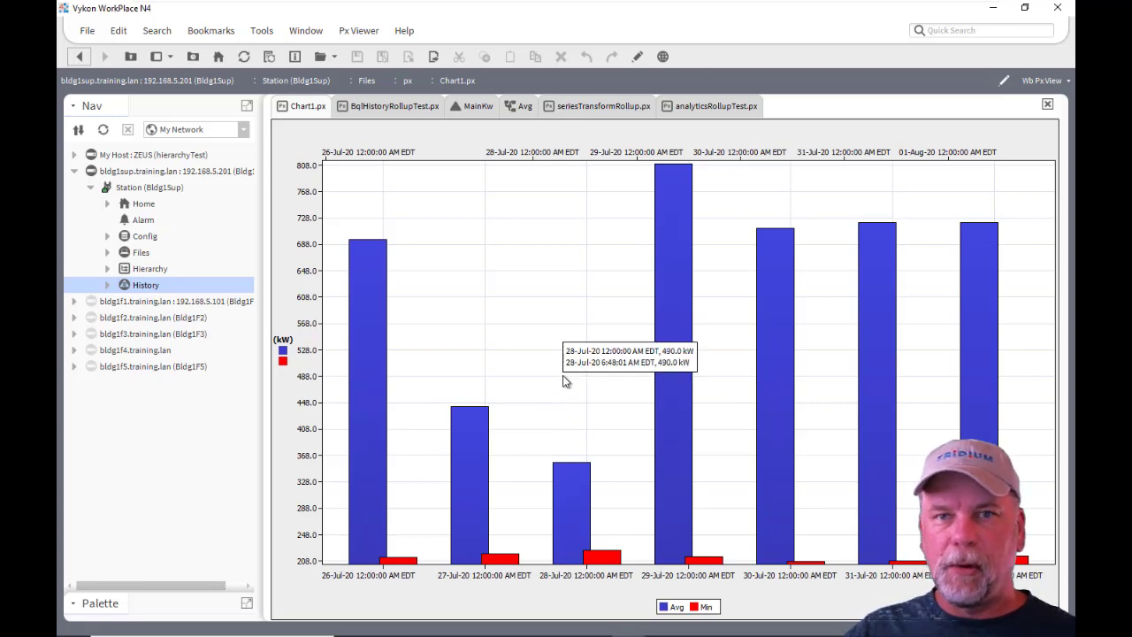
Look over the BqlHistoryRollupTest.px page and display the MainKw history chart for Last Month
click(380, 103)
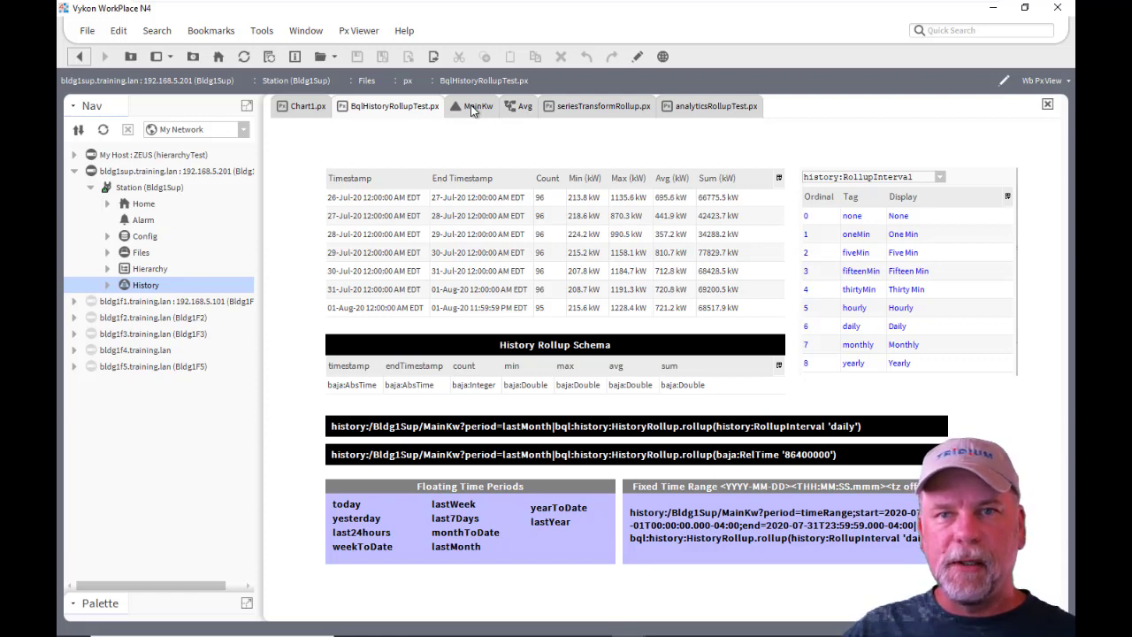
click(470, 105)
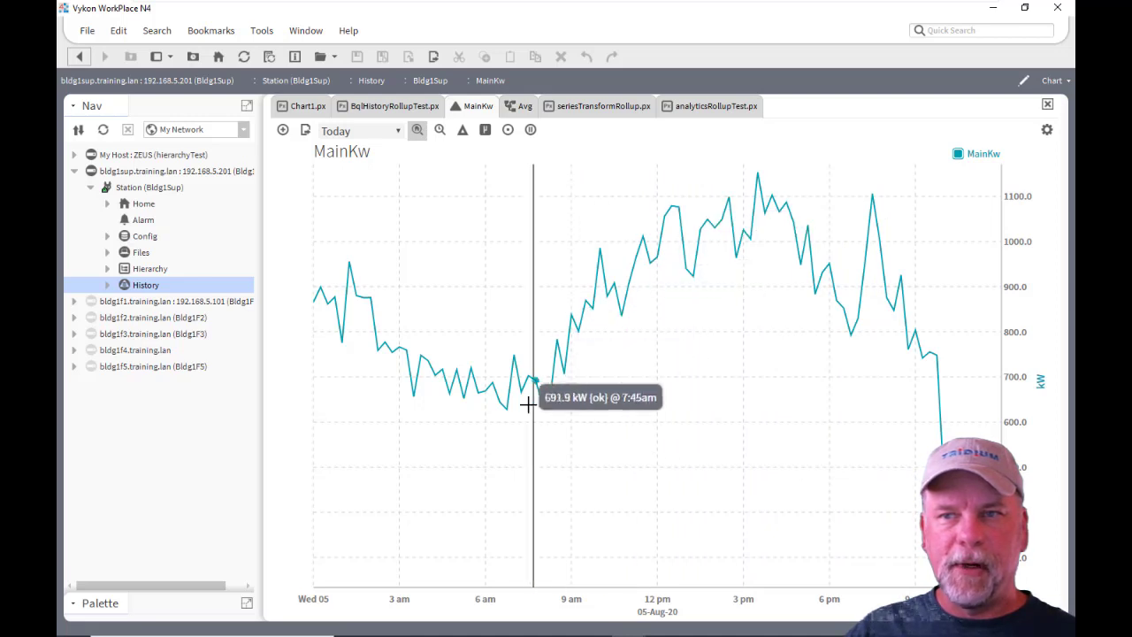
click(399, 132)
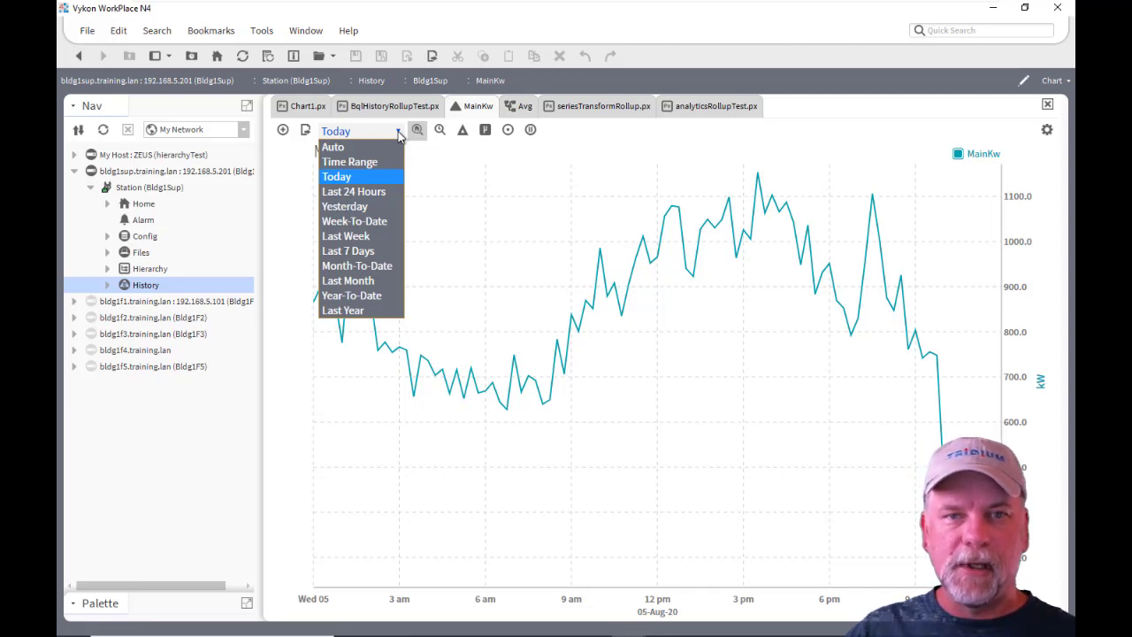
click(348, 281)
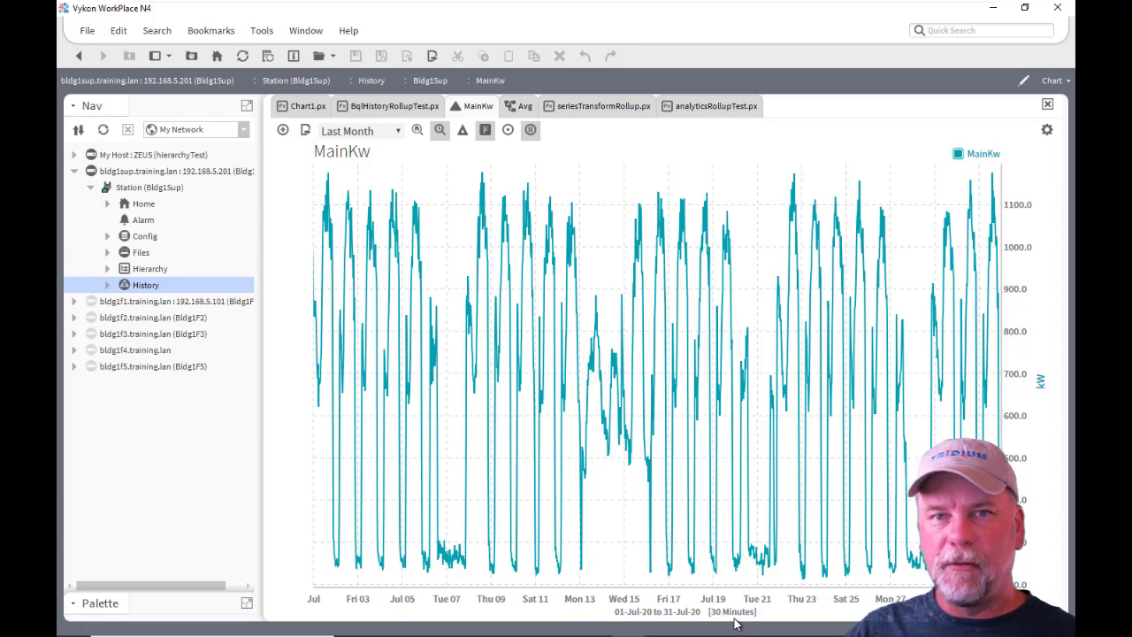
Display the MainKw chart for Last Year, and refresh the view to restore its default time range
click(398, 131)
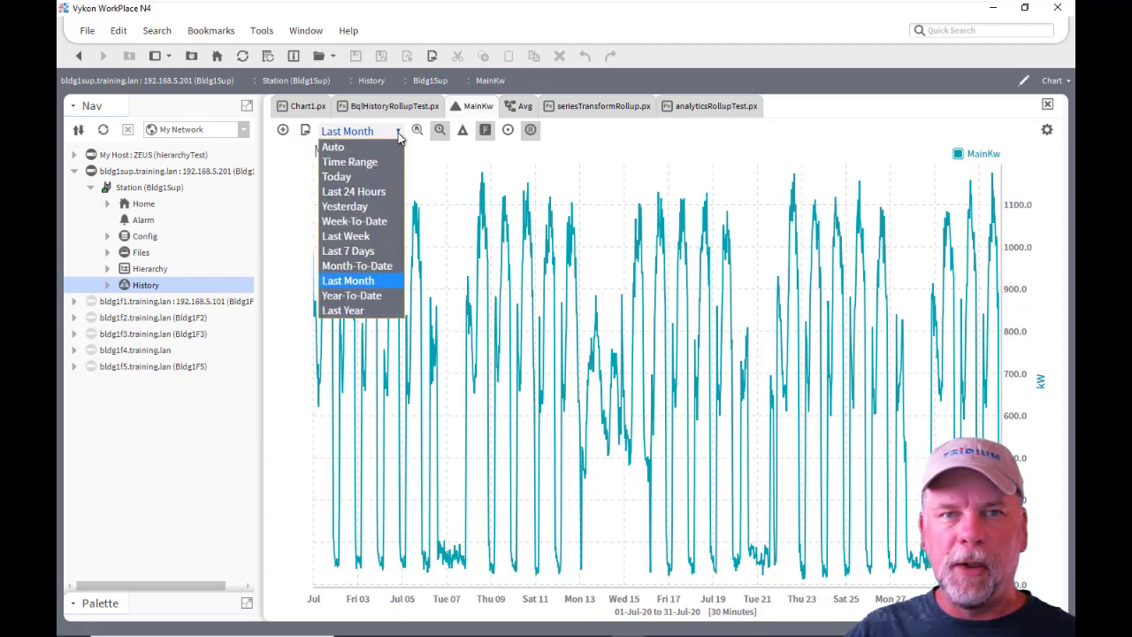
click(363, 310)
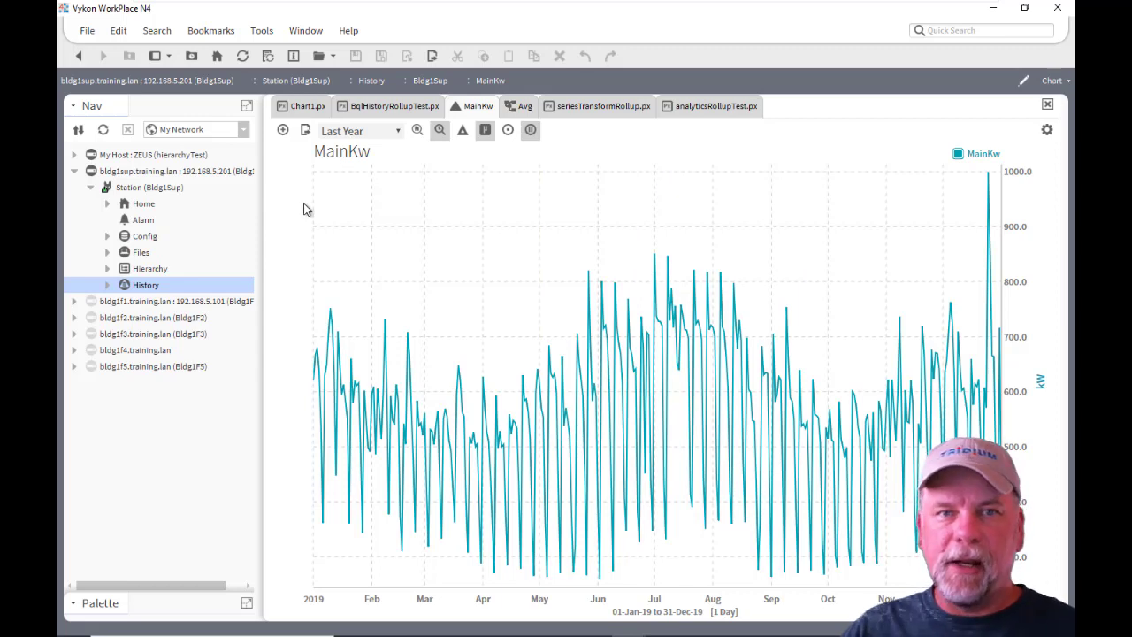
click(241, 56)
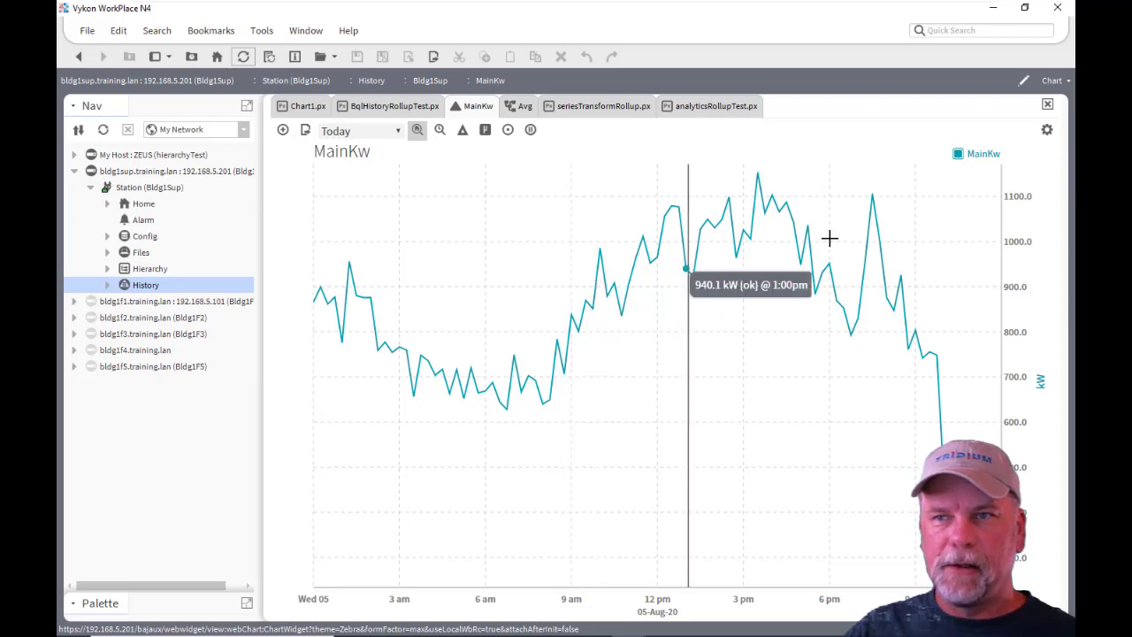
In the MainKw chart's sampling settings, disable Auto Sampling, enable Sampling and keep Average as the sampling type
click(1047, 130)
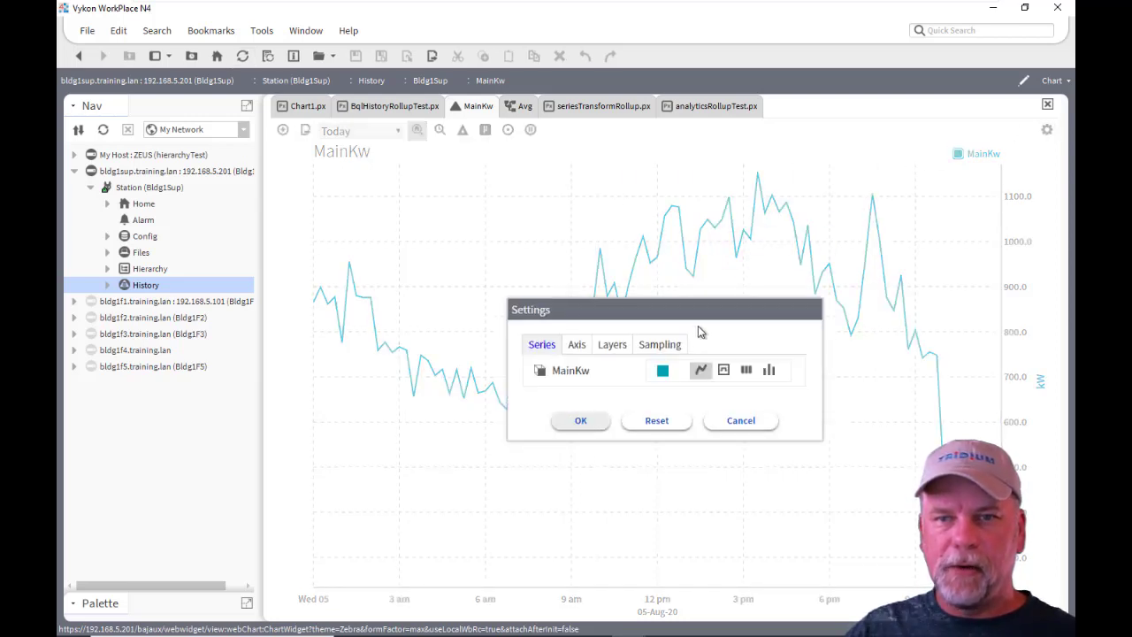
click(666, 346)
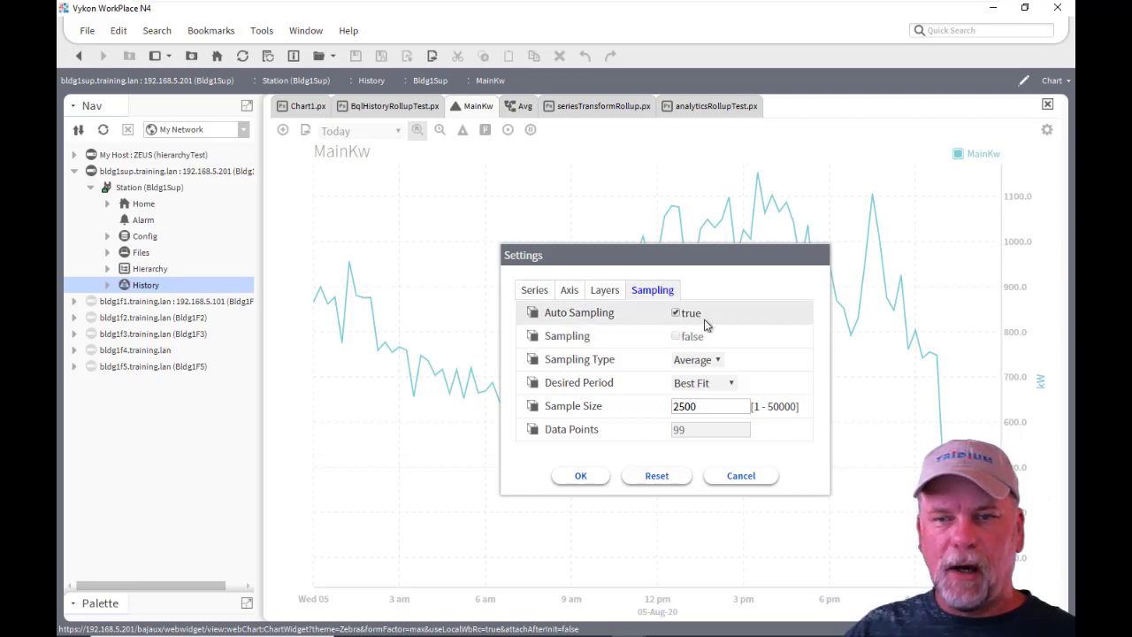
click(684, 314)
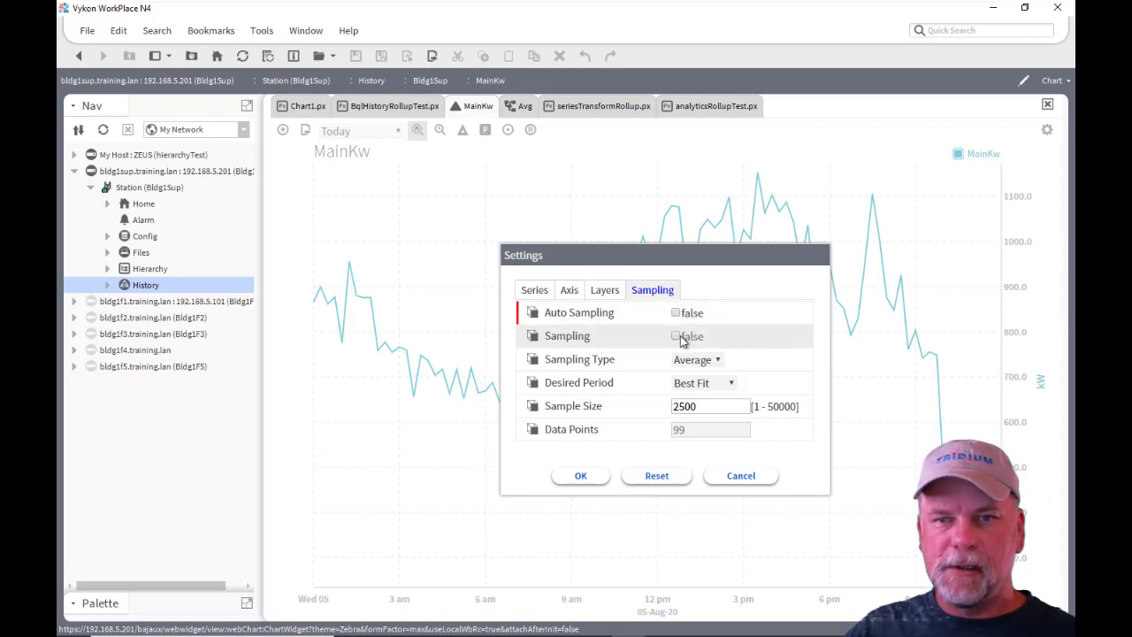
click(678, 339)
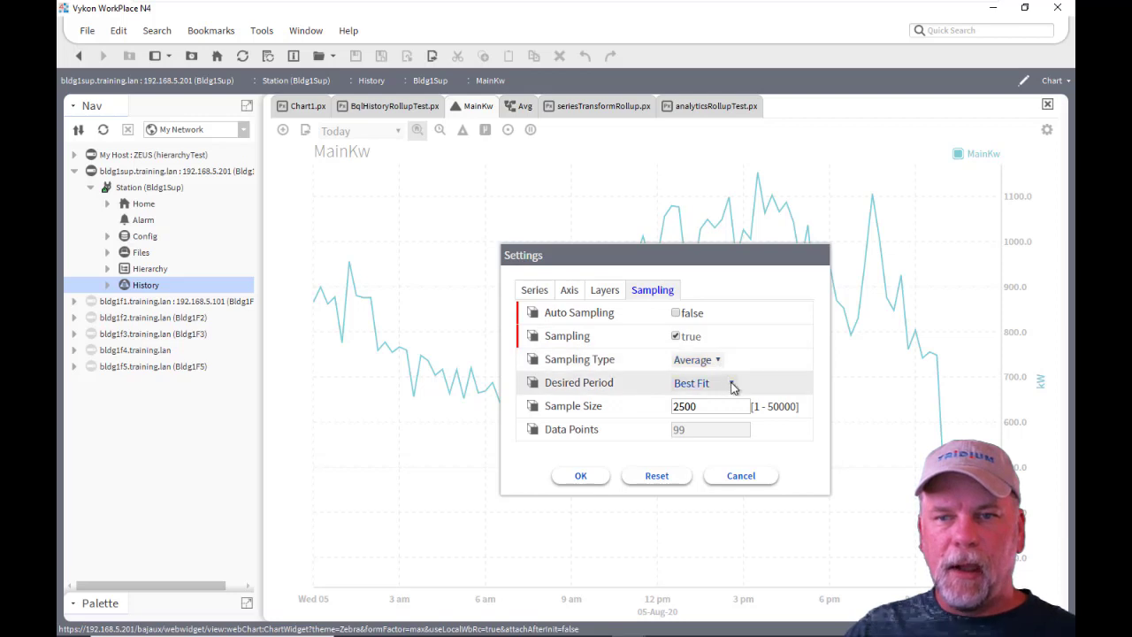
click(718, 360)
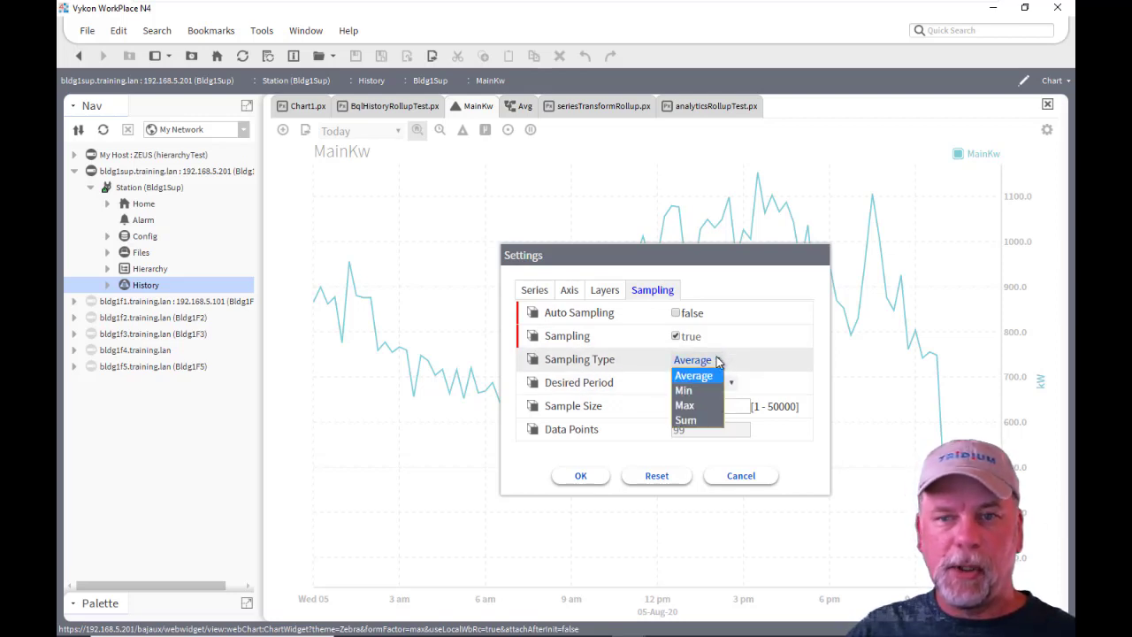
click(717, 360)
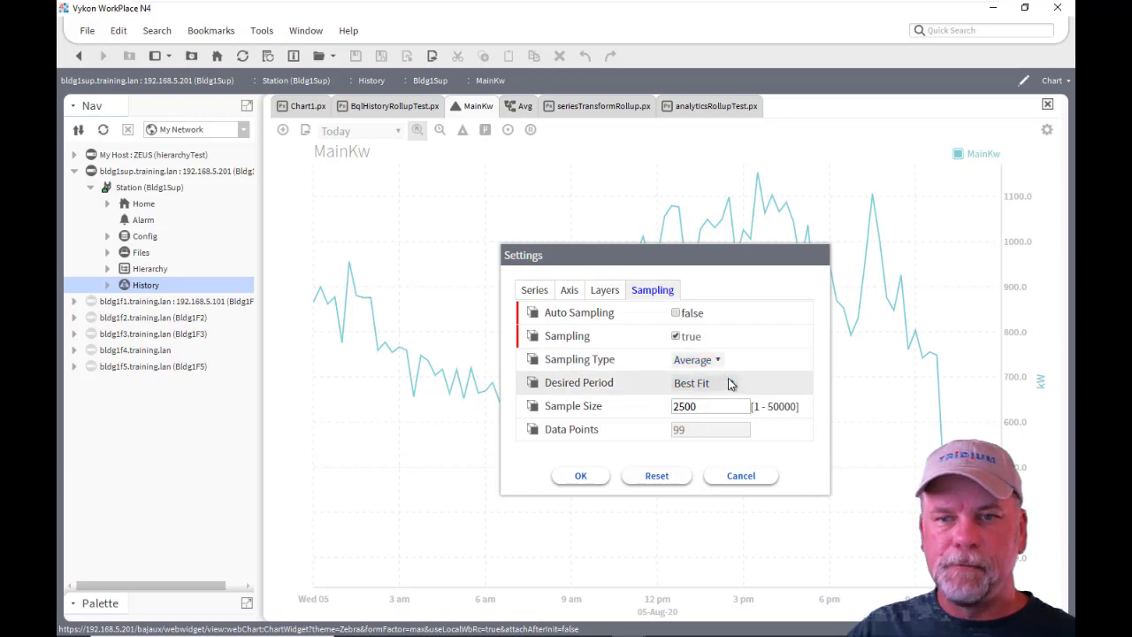
Set the desired sampling period to Custom with 3 hours and apply the chart settings
click(729, 383)
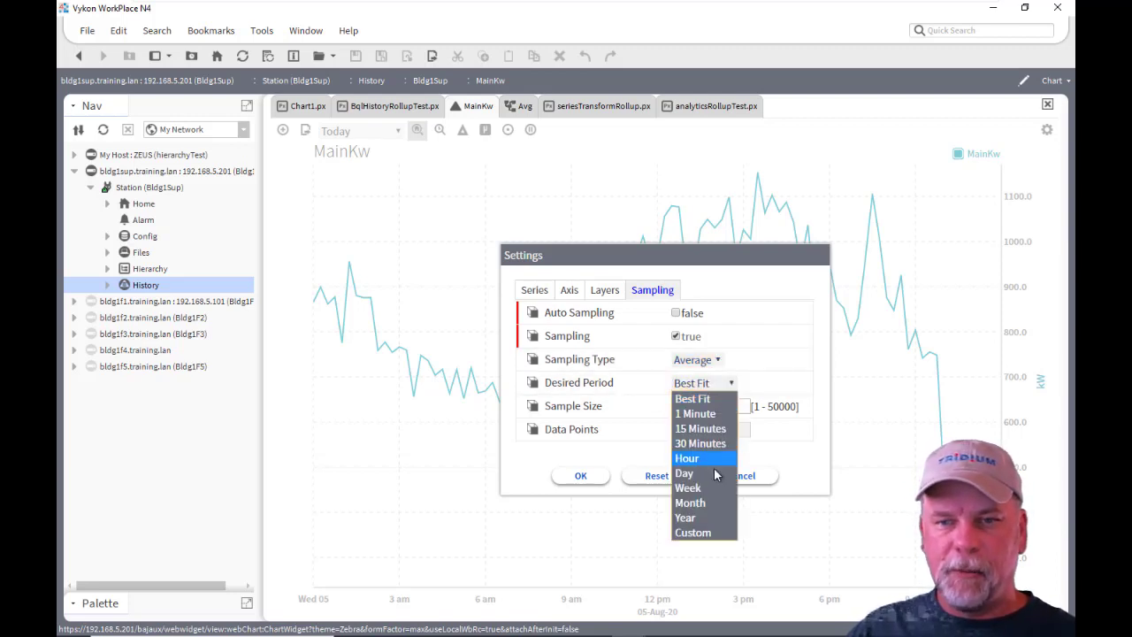
click(704, 534)
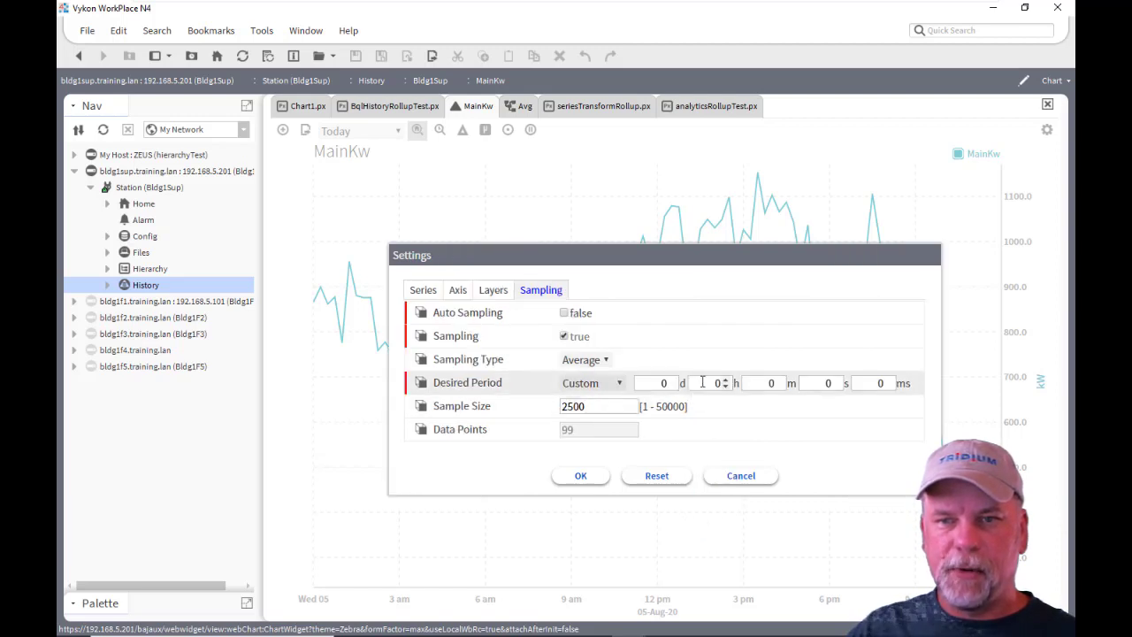
click(721, 386)
text(3)
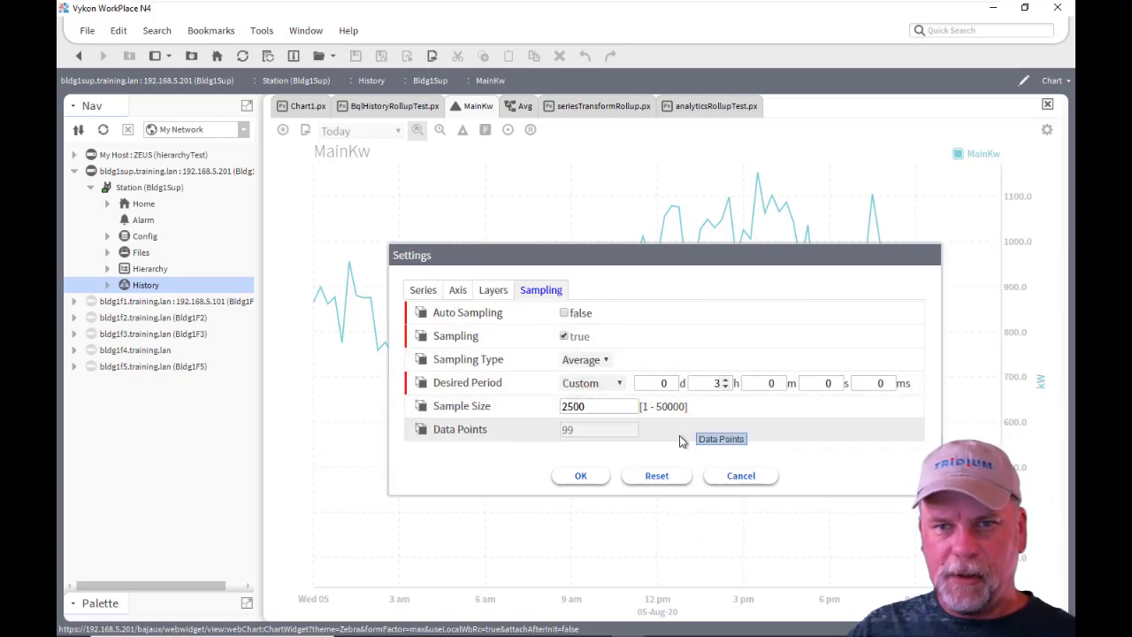
click(587, 478)
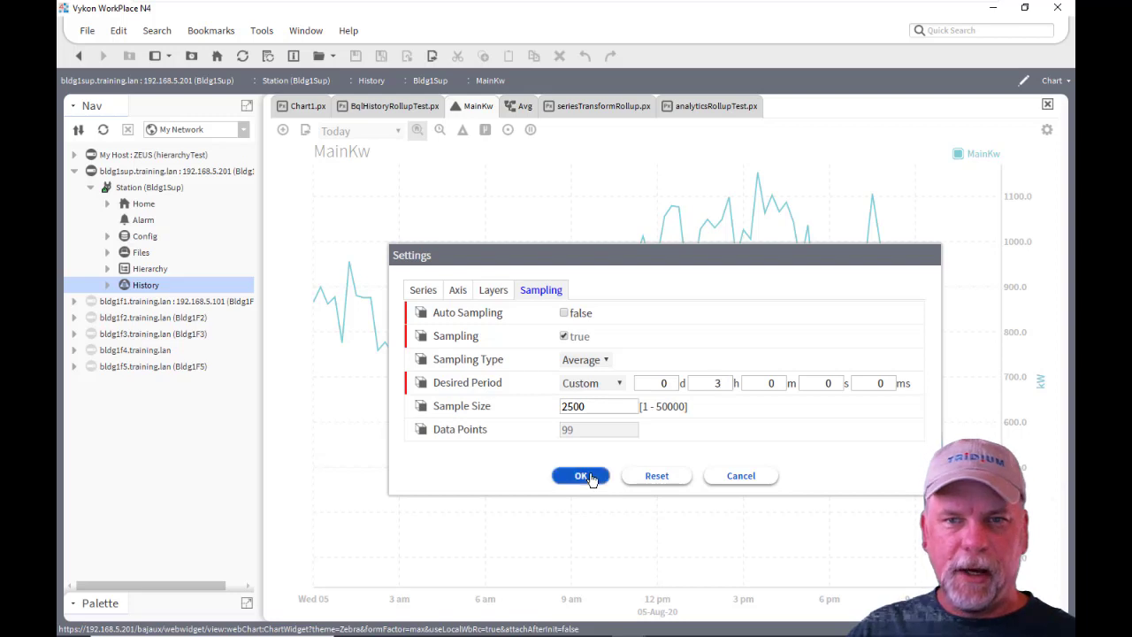
Display the MainKw series with its 3-hour sampling as a bar chart, and refresh the view to restore the default chart settings
mouse_move(611, 450)
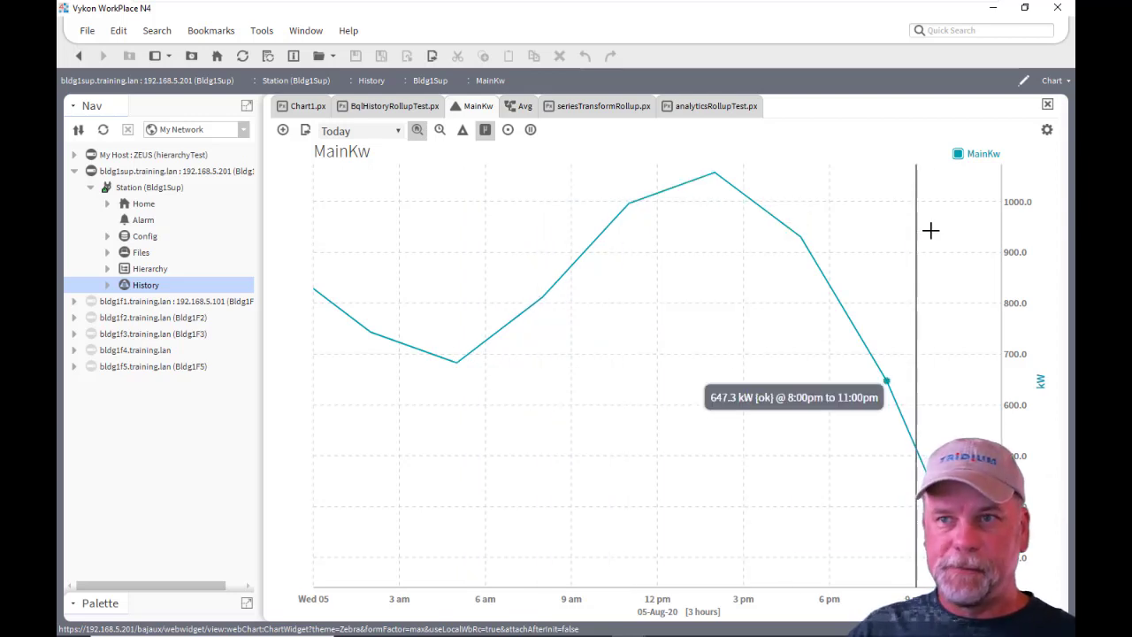
click(1048, 129)
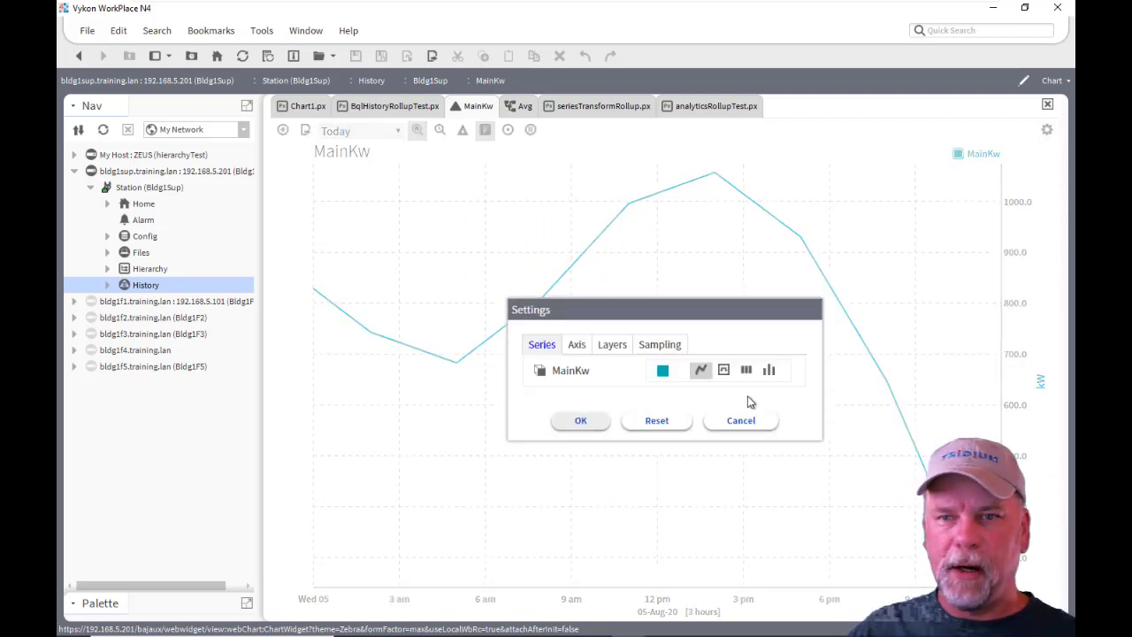
click(770, 371)
click(580, 420)
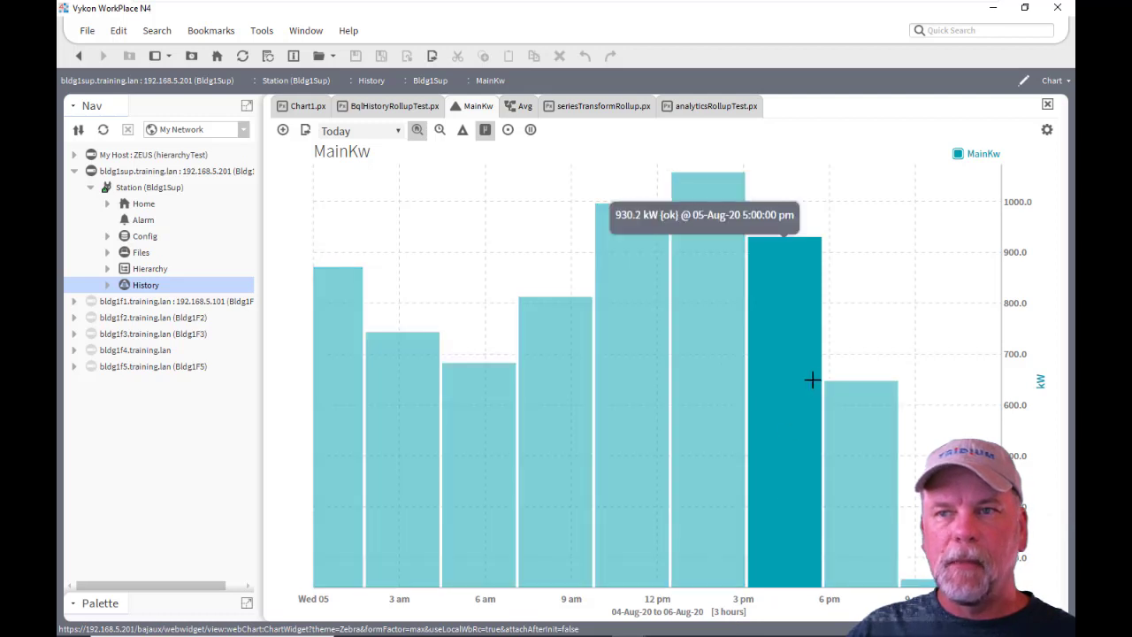
click(243, 60)
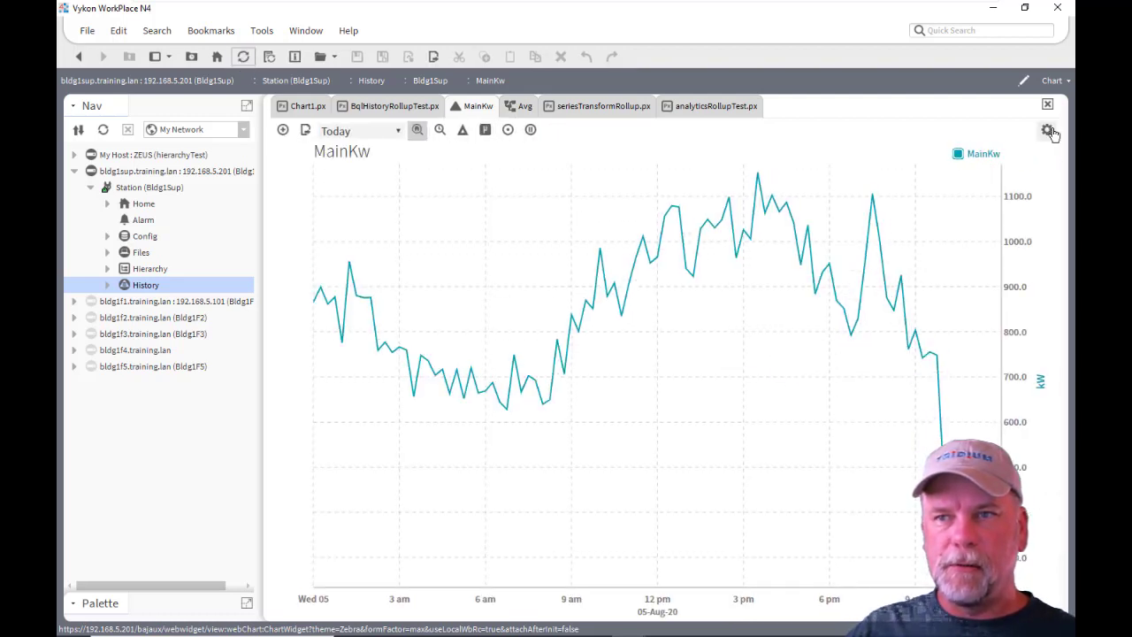
Set the MainKw series to the bar chart type with default sampling, and display the chart for Last Month
click(1046, 129)
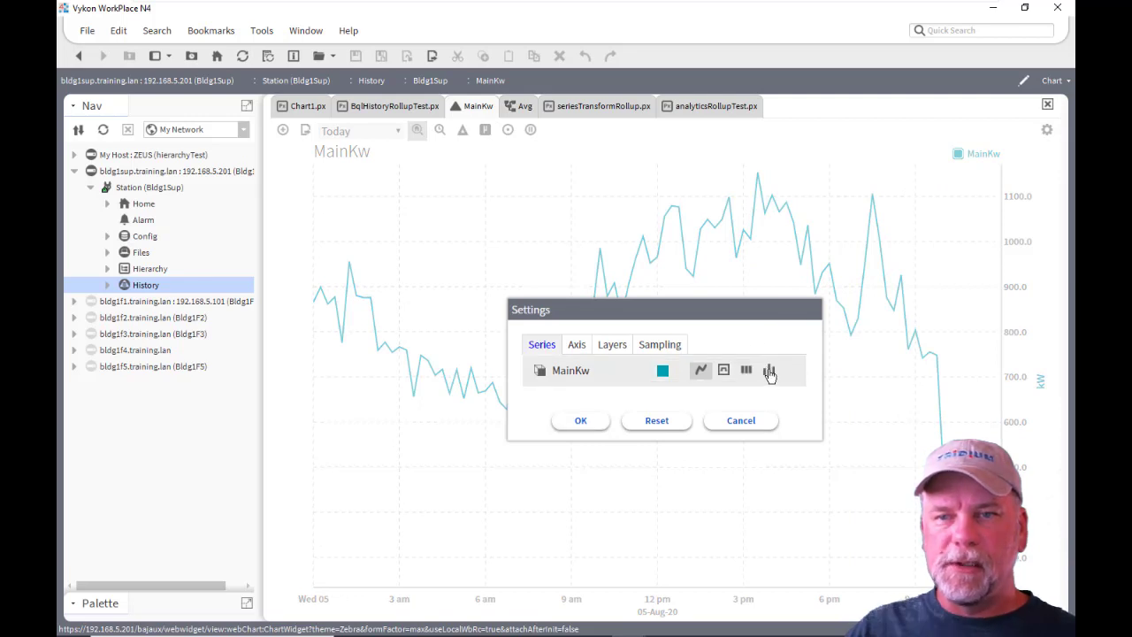
click(769, 371)
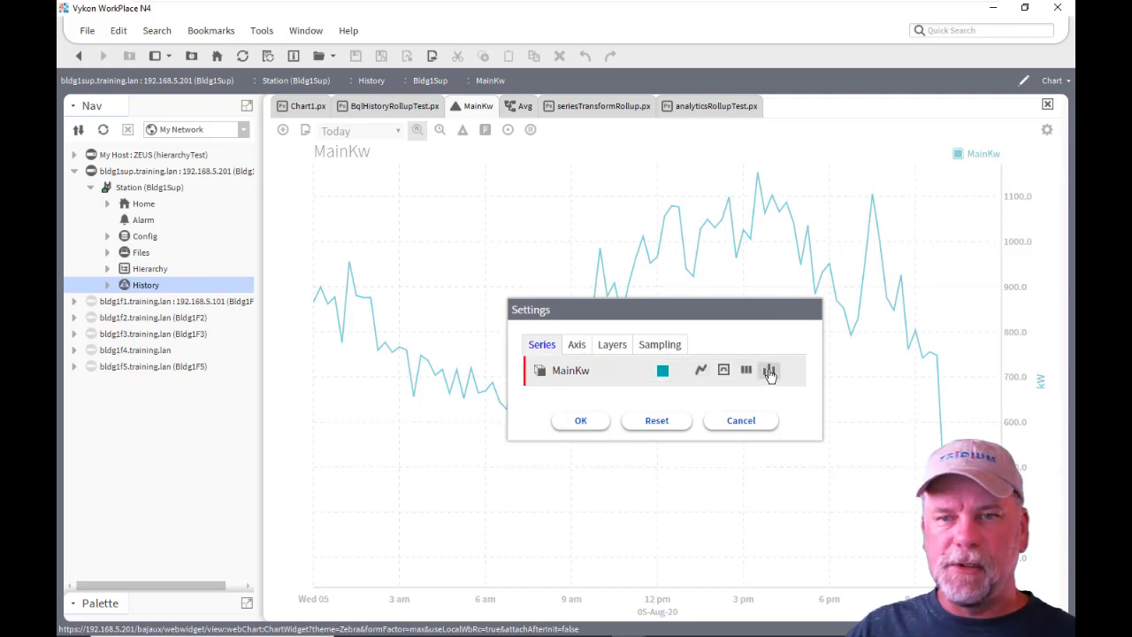
click(559, 422)
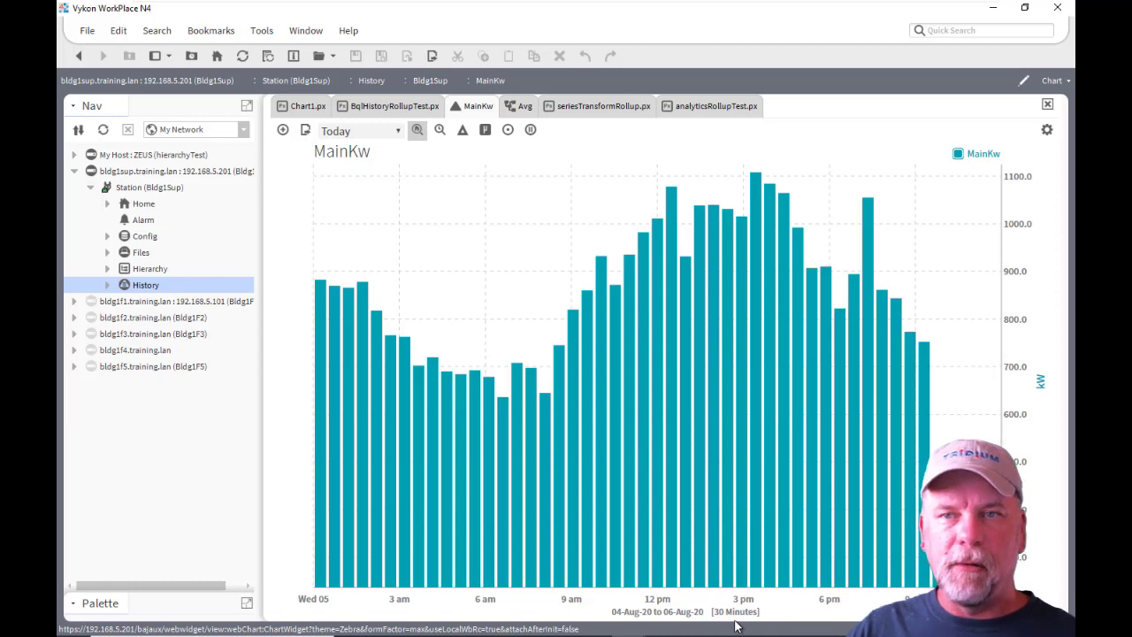
click(397, 131)
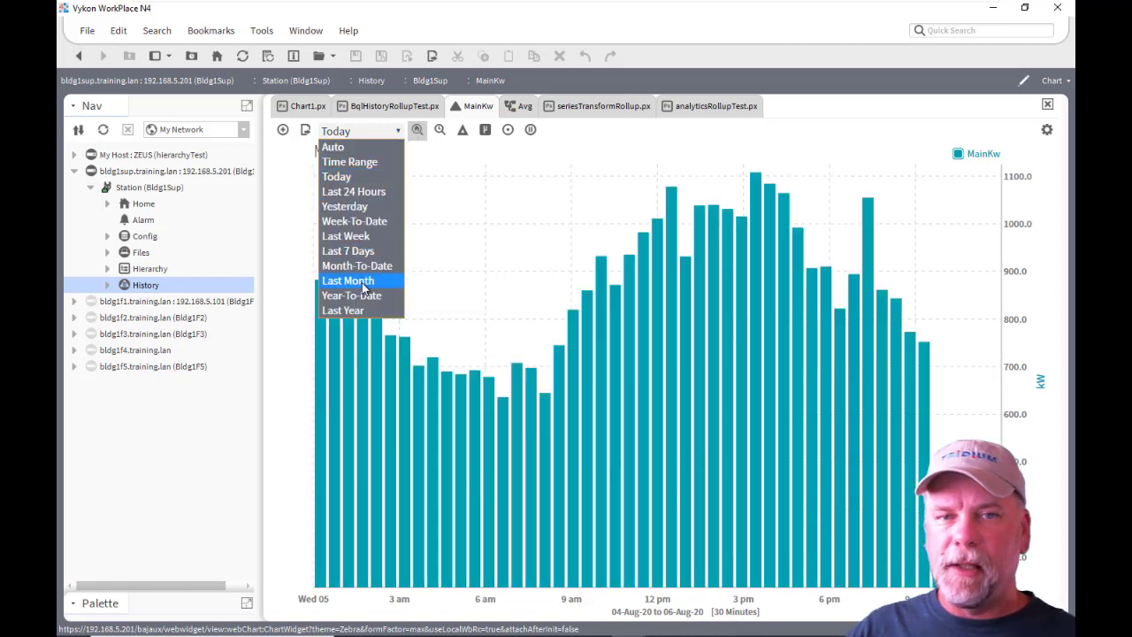
click(359, 282)
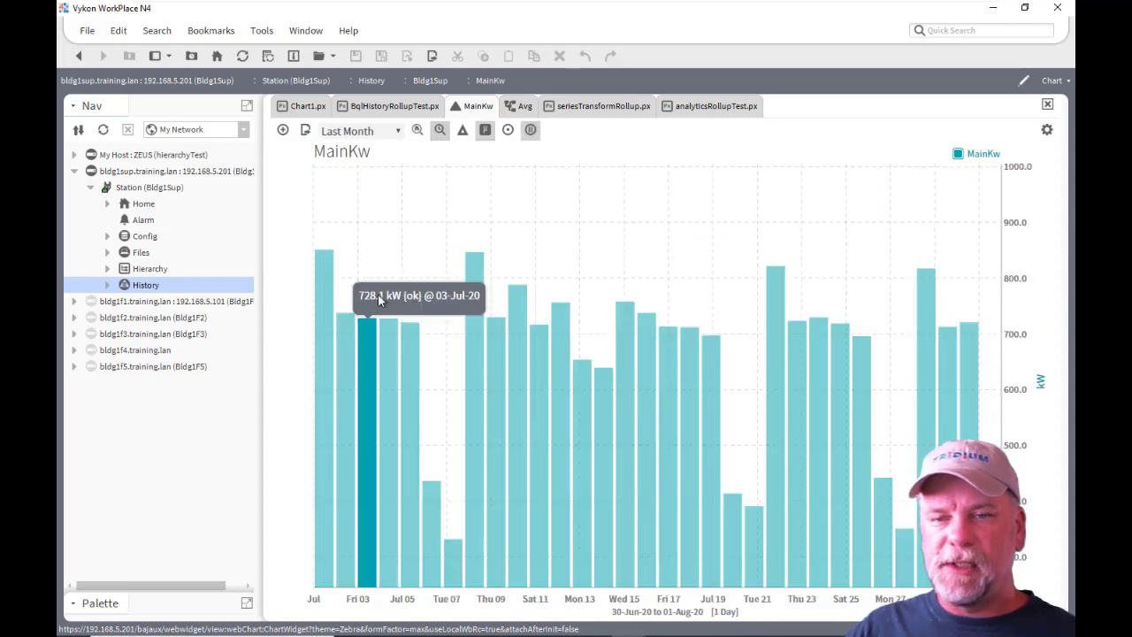